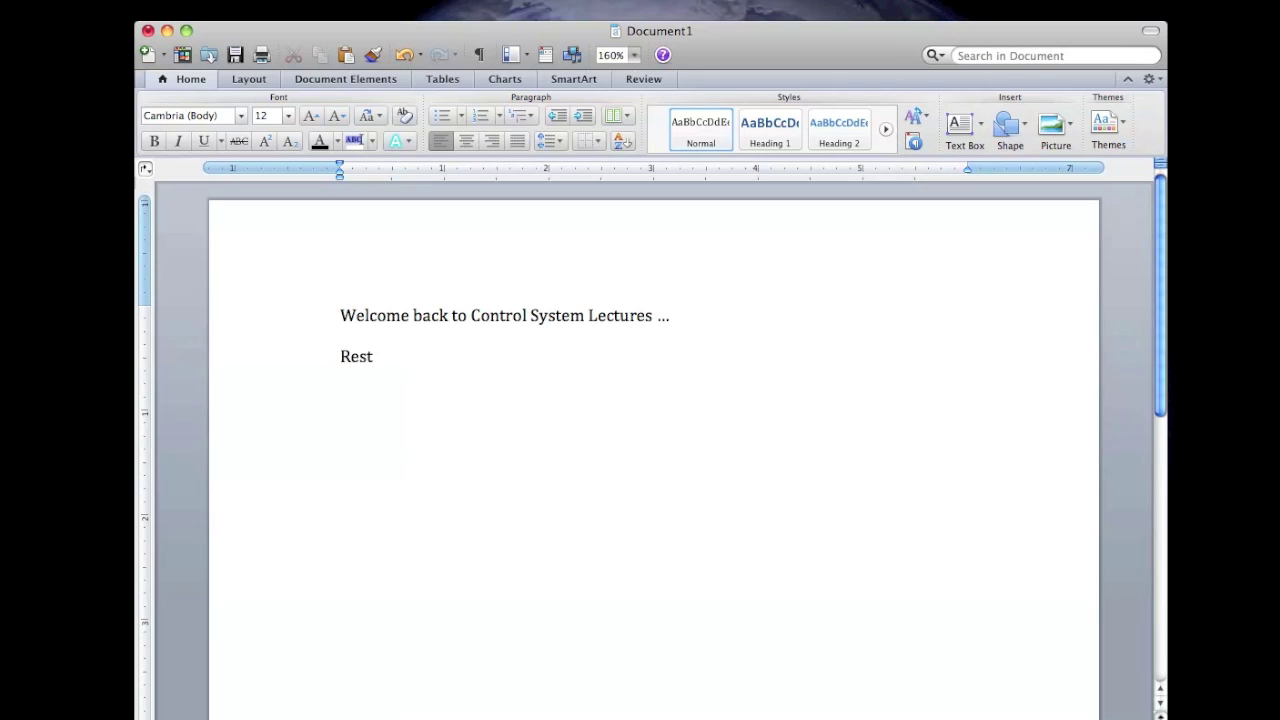
{"action": "key", "text": "Return"}
Add outline lines through 'Sign off and ask for questions.' plus the note '[Yeah I think this is going to work!]'
{"action": "type", "text": "Explain why control systems rock right here!"}
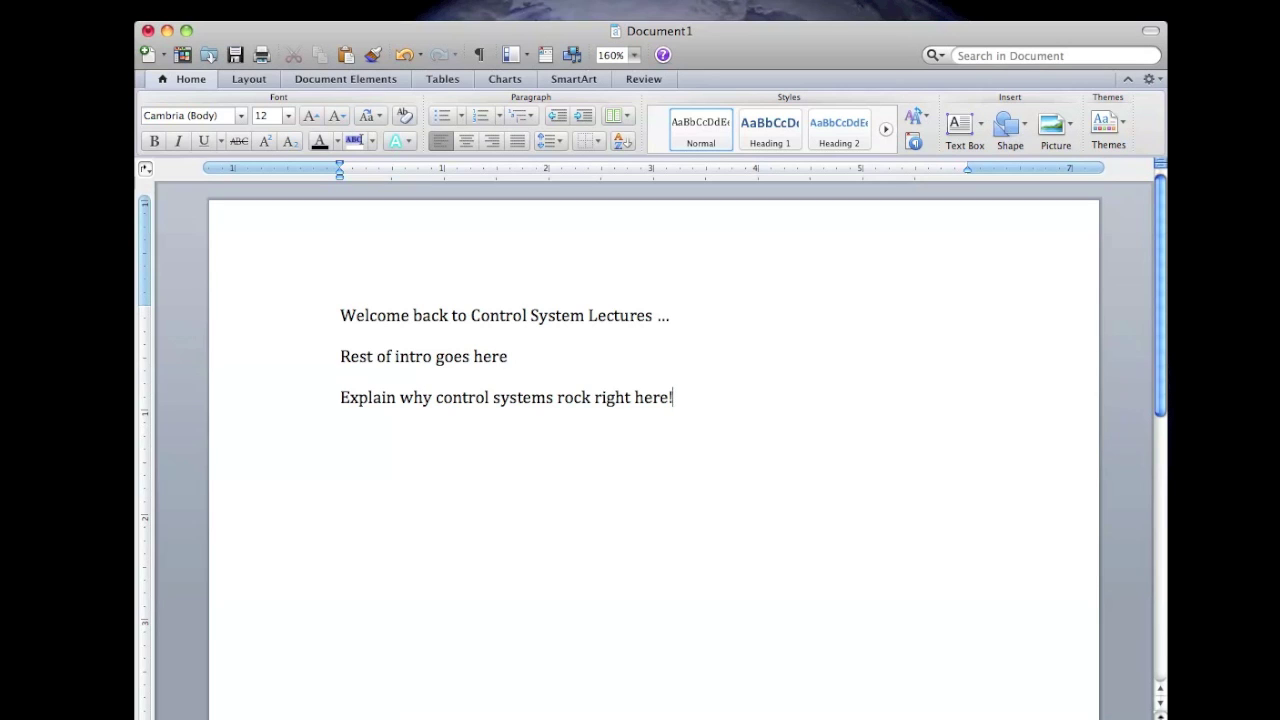
{"action": "key", "text": "Return"}
{"action": "type", "text": "Finish with something cool."}
{"action": "key", "text": "Return"}
{"action": "type", "text": "Sign off and ask for questions."}
{"action": "key", "text": "Return"}
{"action": "type", "text": "[Yeah I think this is going to work!"}
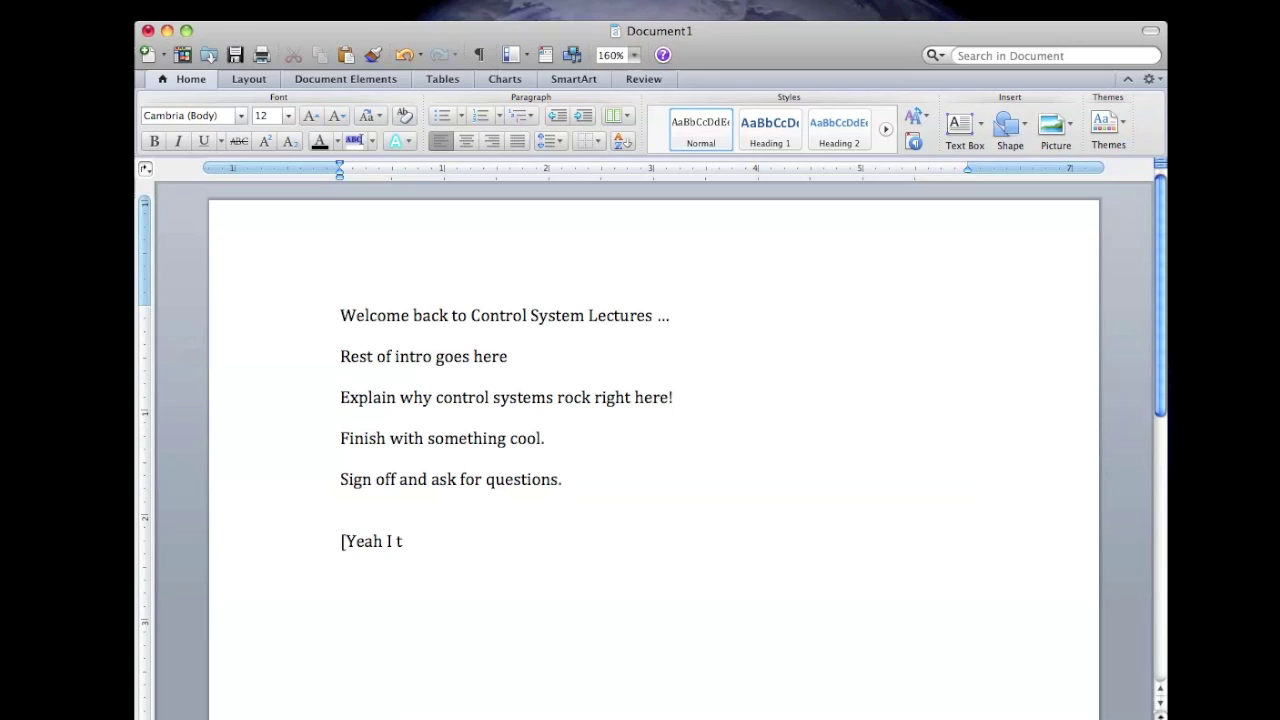
{"action": "type", "text": "]"}
Delete the satellite temperature-swing sentence and scroll further down the script
{"action": "left_click_drag", "start_coordinate": [808, 392], "coordinate": [478, 432]}
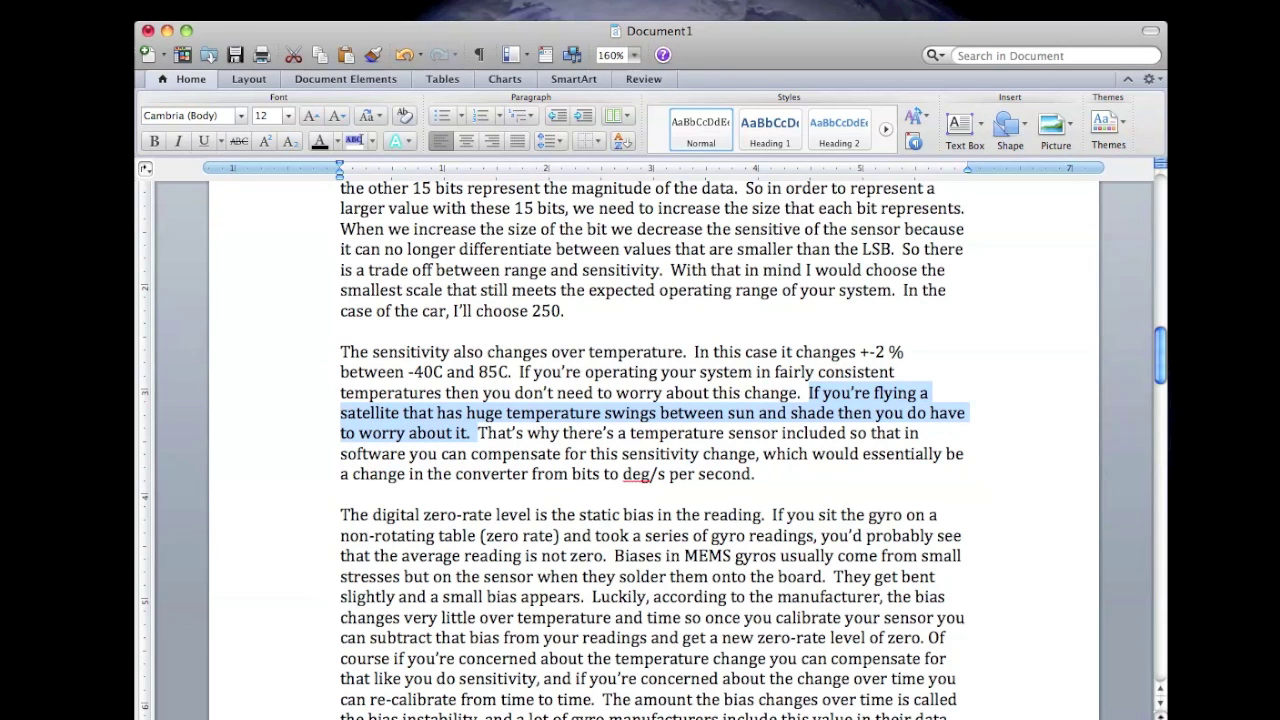
{"action": "key", "text": "BackSpace"}
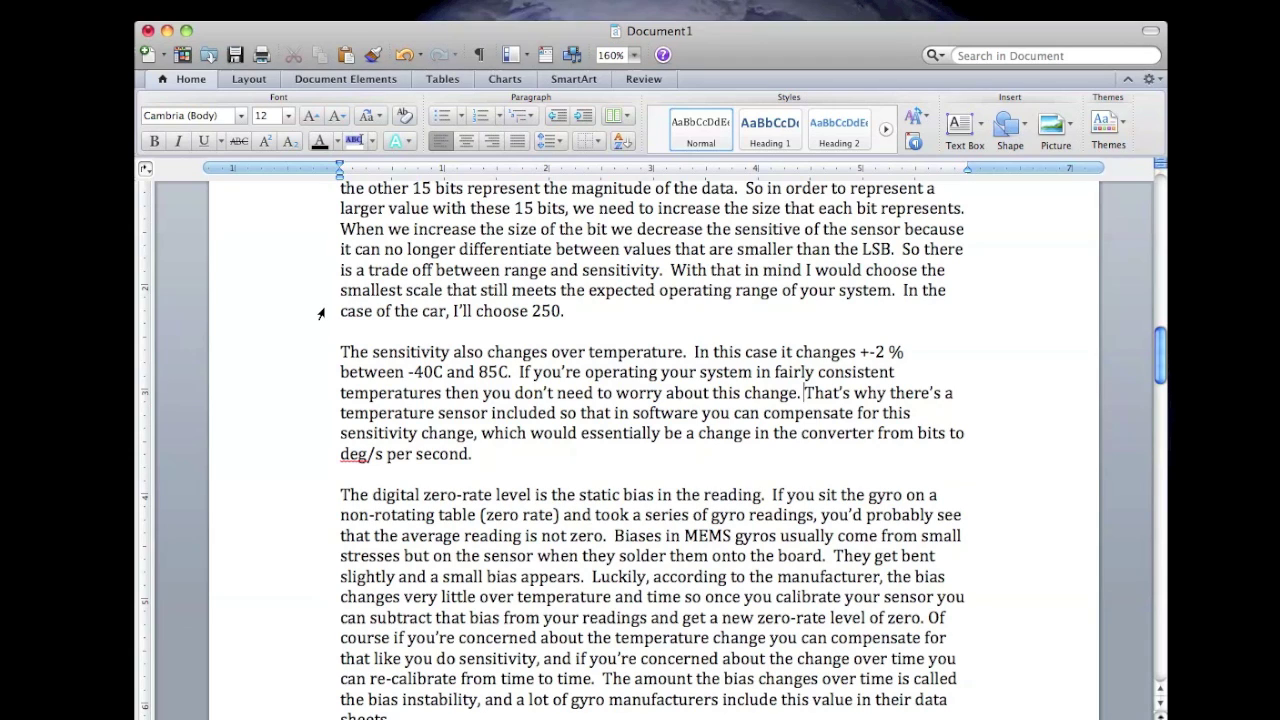
{"action": "scroll", "coordinate": [320, 313], "scroll_direction": "down", "scroll_amount": 10}
{"action": "scroll", "coordinate": [322, 313], "scroll_direction": "down", "scroll_amount": 4}
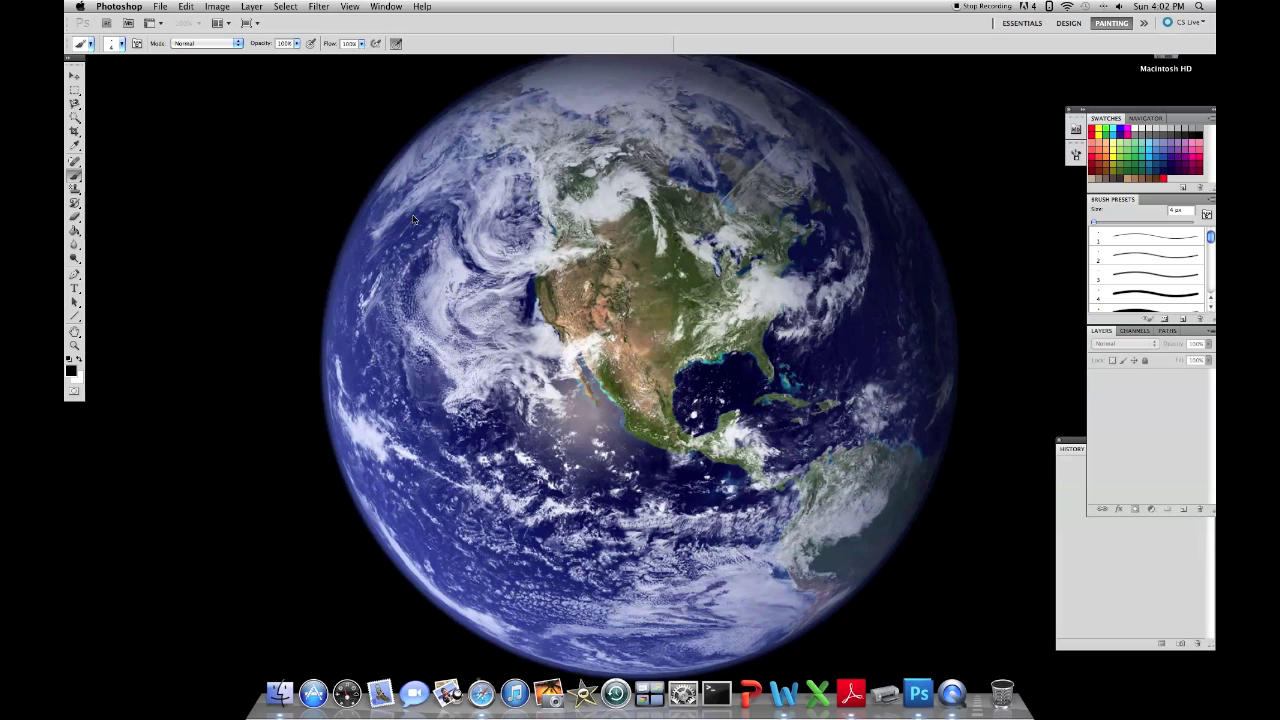
Create a new 2500 × 5000 px document
{"action": "left_click", "coordinate": [160, 7]}
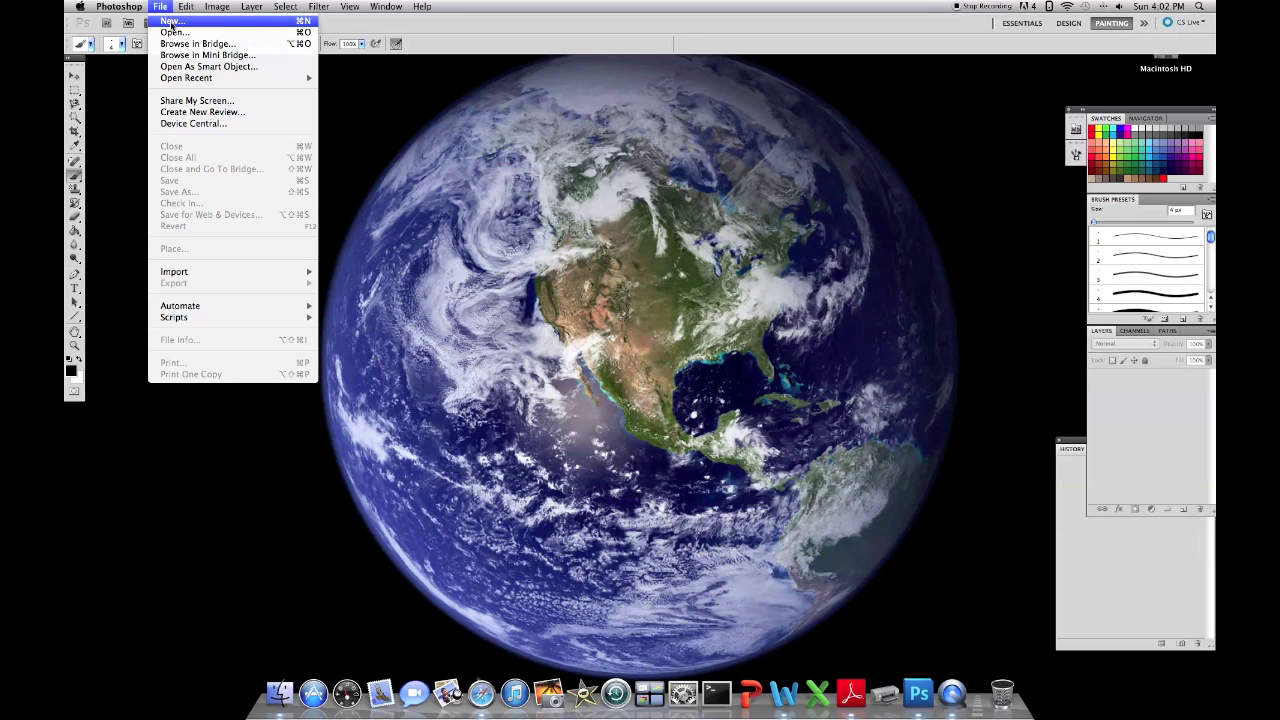
{"action": "left_click", "coordinate": [170, 22]}
{"action": "type", "text": "2500"}
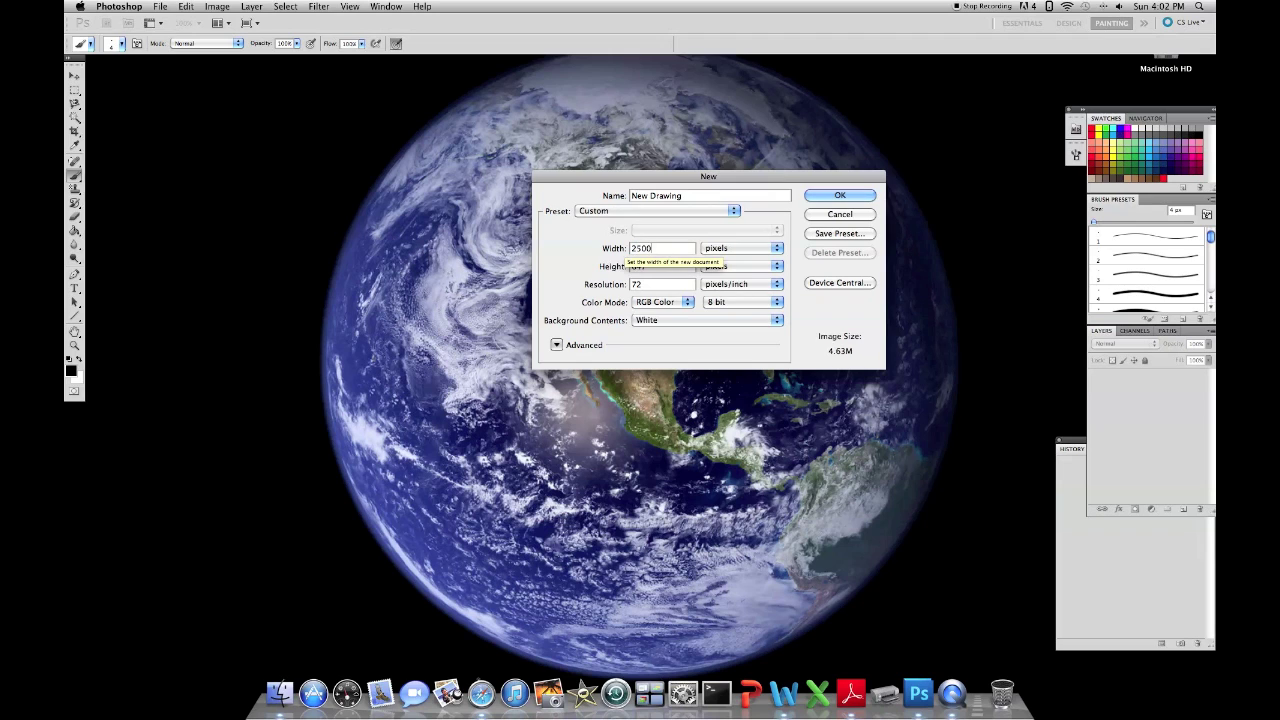
{"action": "key", "text": "Tab"}
{"action": "type", "text": "5000"}
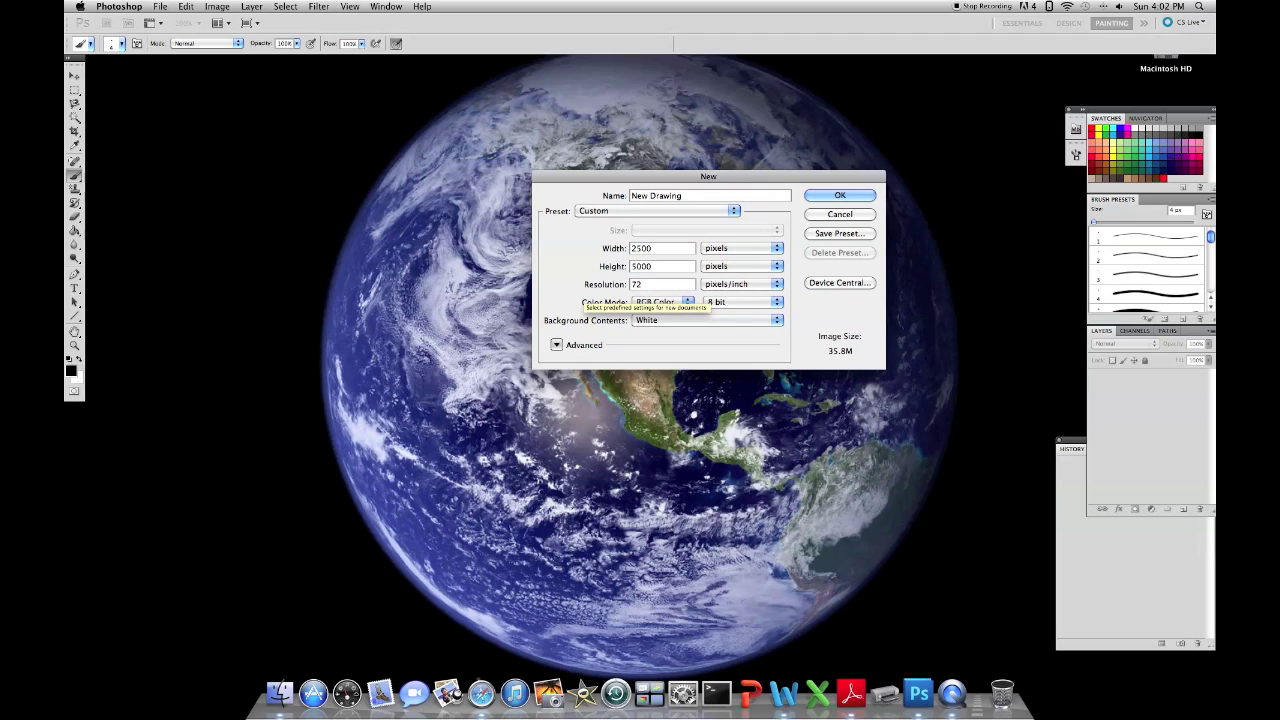
{"action": "left_click", "coordinate": [825, 196]}
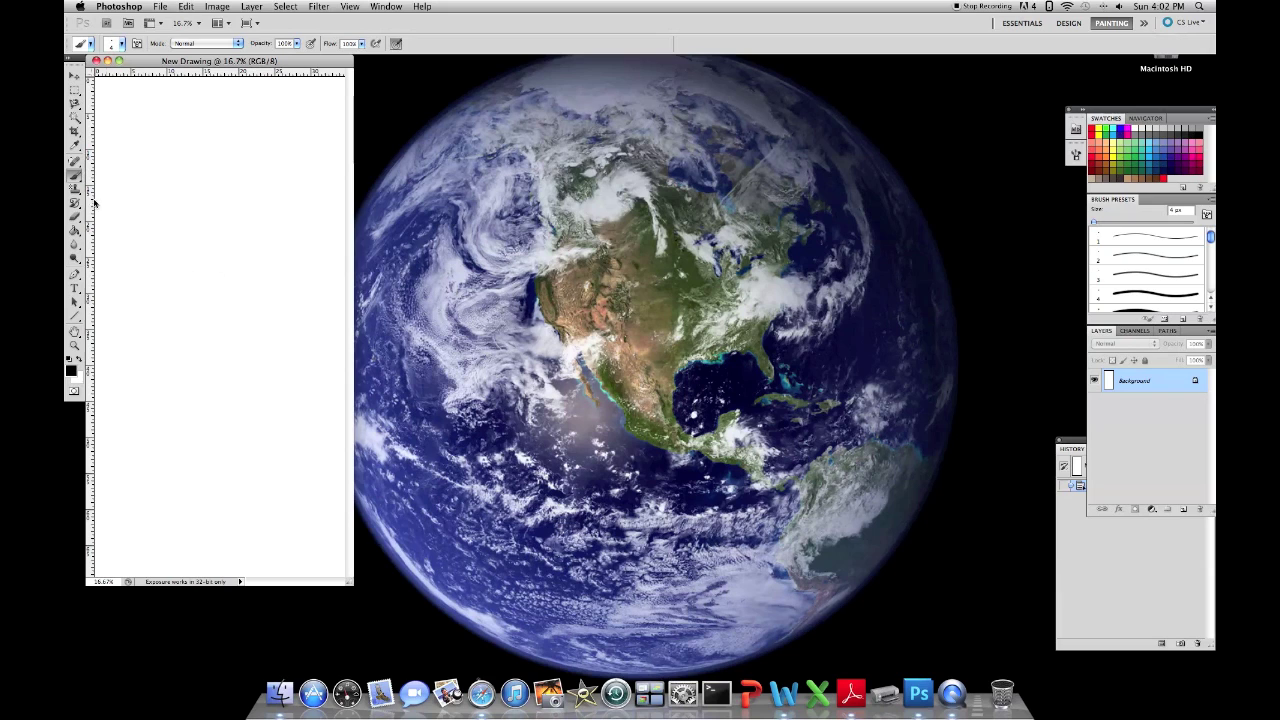
Fill the canvas with black, view it at 100% and enlarge the document window
{"action": "left_click", "coordinate": [74, 230]}
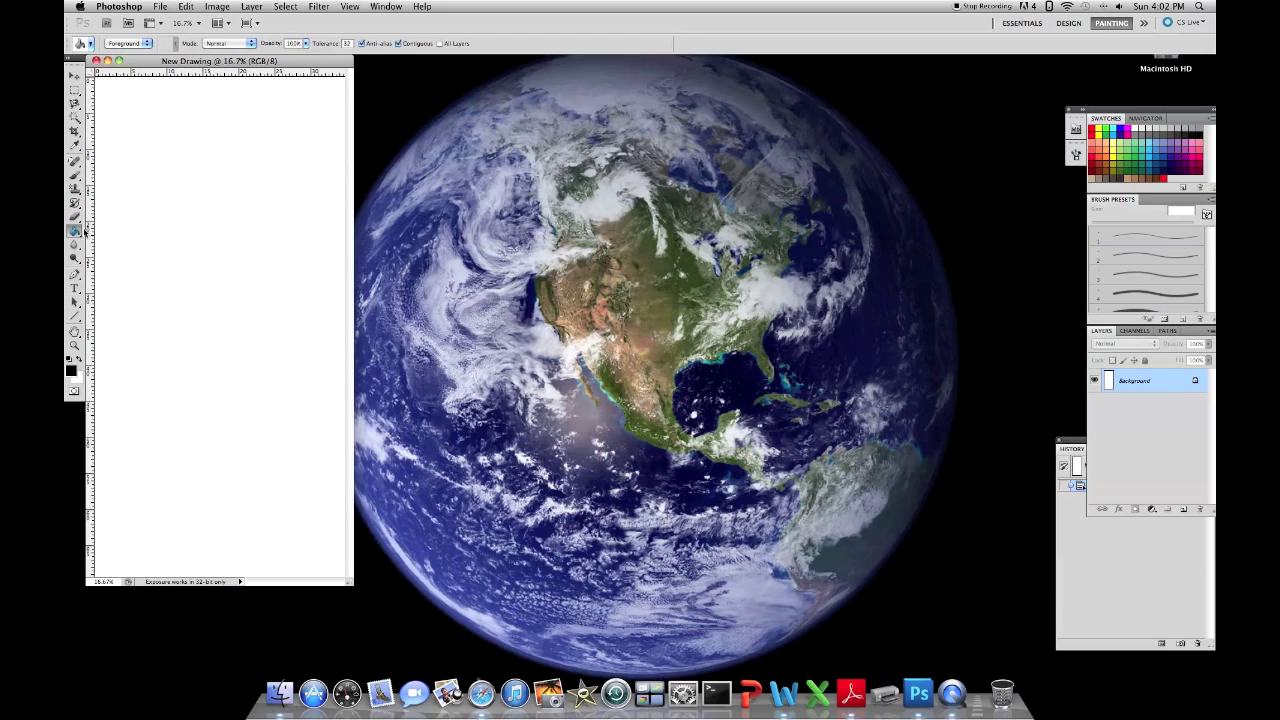
{"action": "left_click", "coordinate": [172, 227]}
{"action": "left_click", "coordinate": [196, 22]}
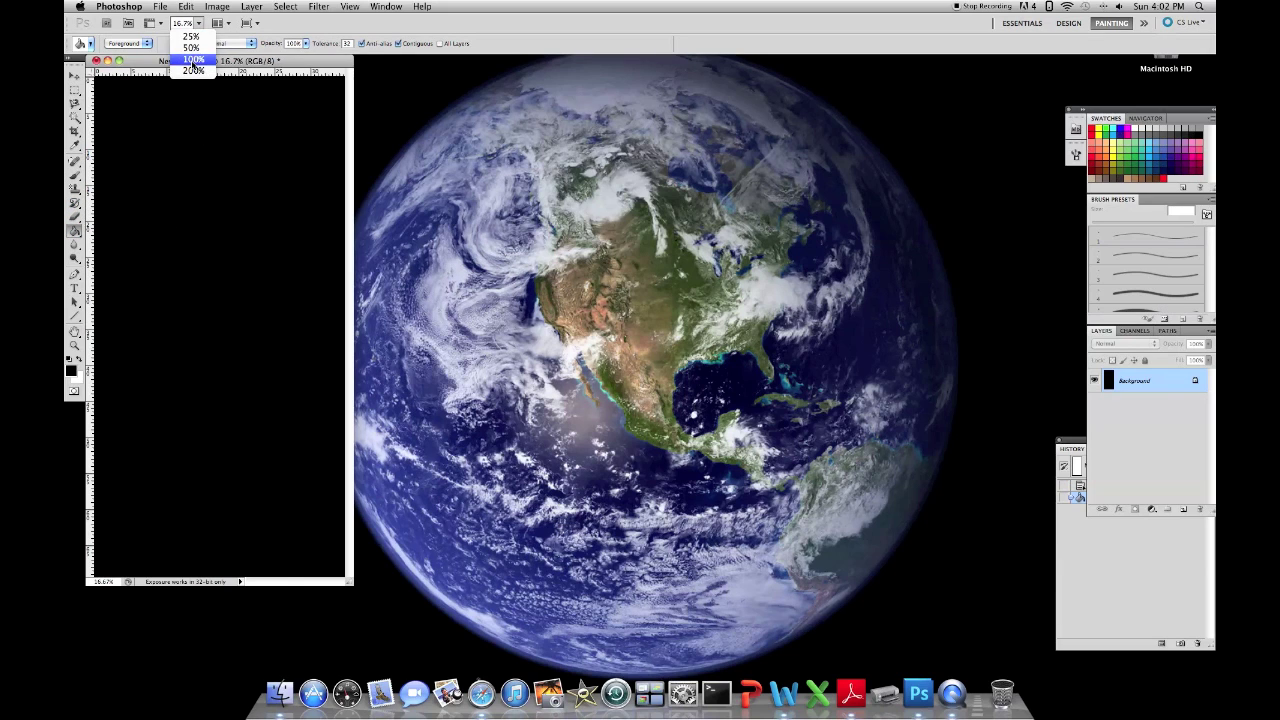
{"action": "left_click", "coordinate": [192, 62]}
{"action": "mouse_move", "coordinate": [348, 581]}
{"action": "left_mouse_down"}
{"action": "mouse_move", "coordinate": [971, 629]}
{"action": "mouse_move", "coordinate": [1029, 703]}
{"action": "mouse_move", "coordinate": [1048, 668]}
{"action": "left_mouse_up"}
{"action": "scroll", "coordinate": [828, 558], "scroll_direction": "up", "scroll_amount": 5}
{"action": "scroll", "coordinate": [816, 556], "scroll_direction": "left", "scroll_amount": 8}
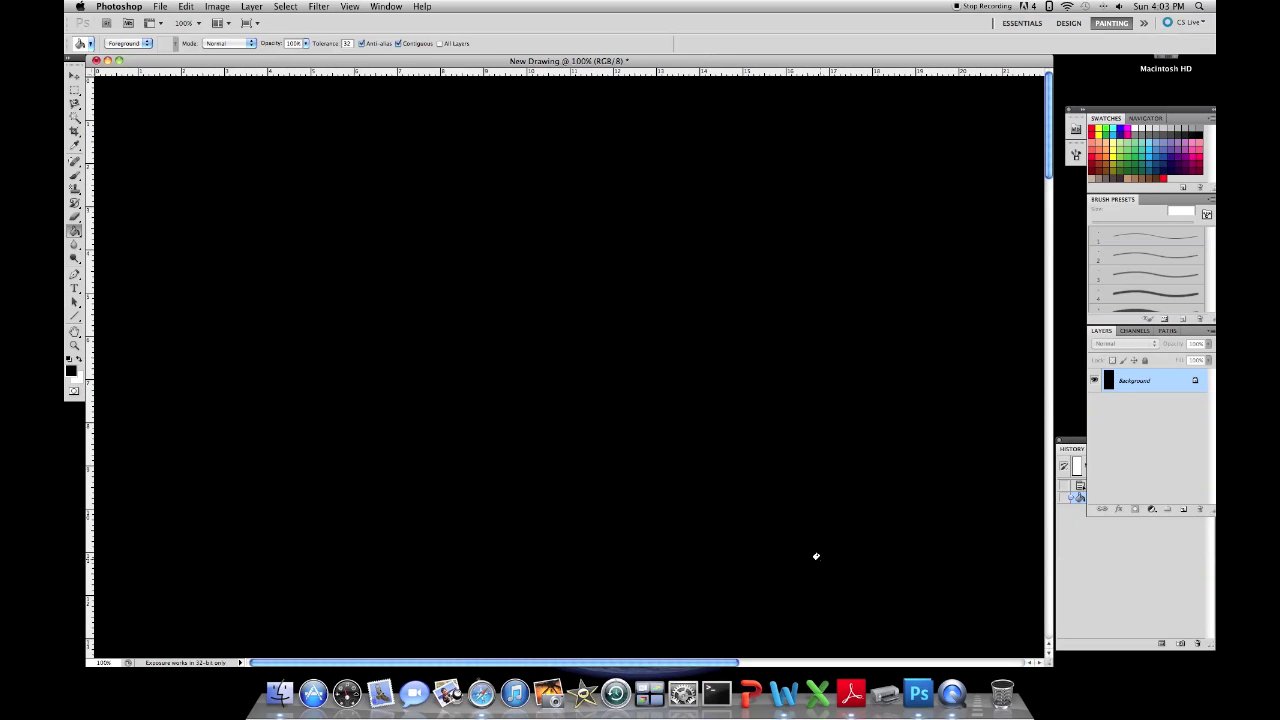
{"action": "left_click", "coordinate": [76, 177]}
Handwrite 'Control System' in green, switch the ink to red, then Google 'sumopaint'
{"action": "left_click", "coordinate": [122, 45]}
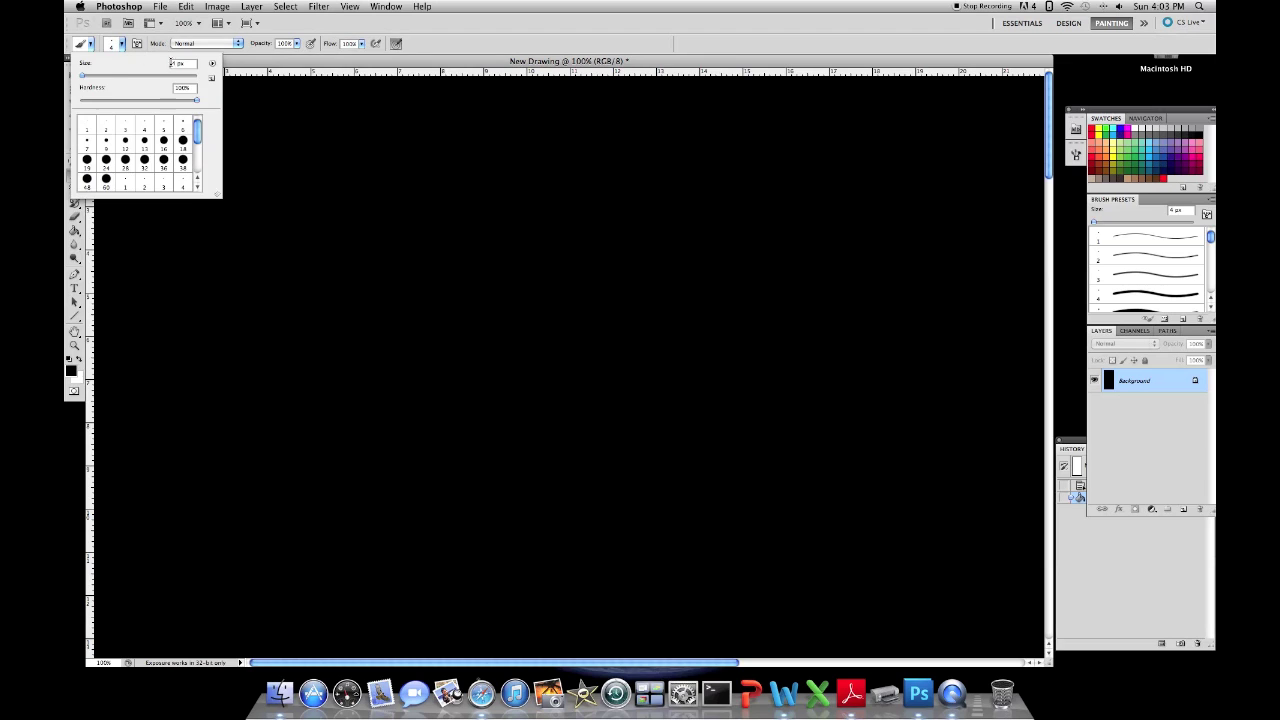
{"action": "left_click", "coordinate": [122, 45]}
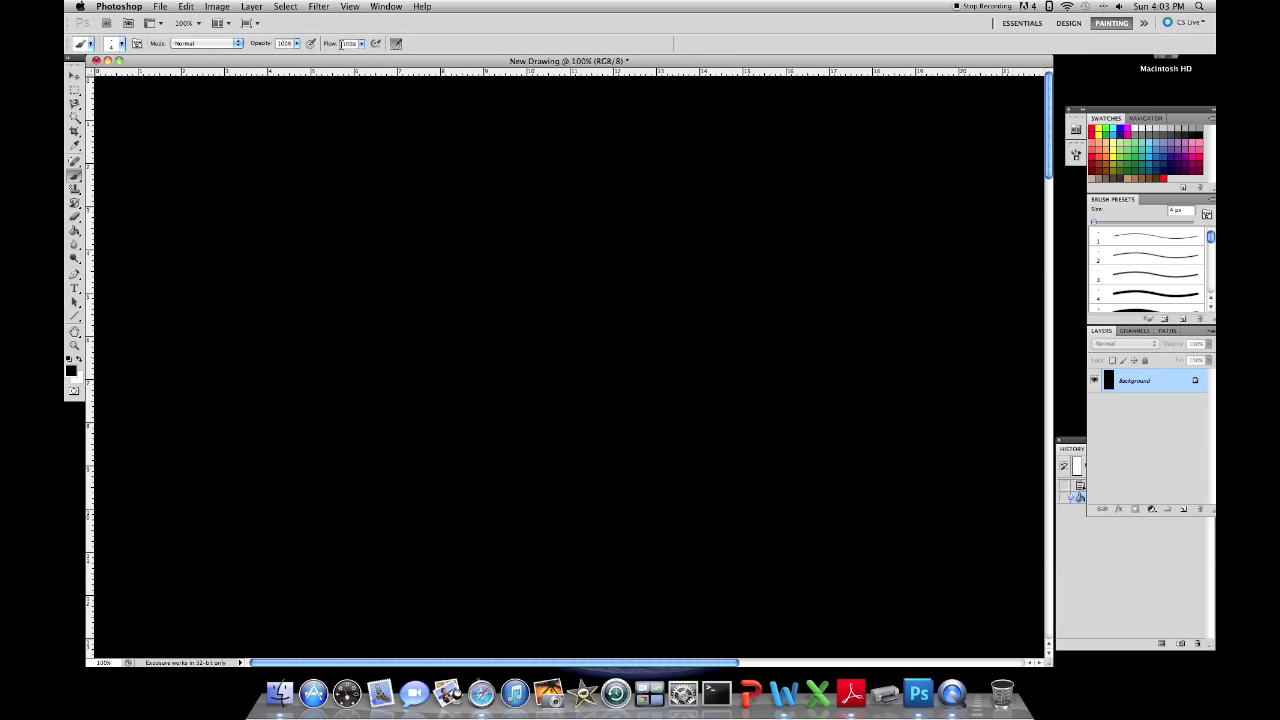
{"action": "mouse_move", "coordinate": [140, 98]}
{"action": "left_mouse_down"}
{"action": "mouse_move", "coordinate": [140, 116]}
{"action": "mouse_move", "coordinate": [337, 97]}
{"action": "mouse_move", "coordinate": [434, 106]}
{"action": "mouse_move", "coordinate": [420, 112]}
{"action": "mouse_move", "coordinate": [476, 95]}
{"action": "mouse_move", "coordinate": [682, 106]}
{"action": "left_mouse_up"}
{"action": "left_click", "coordinate": [1163, 178]}
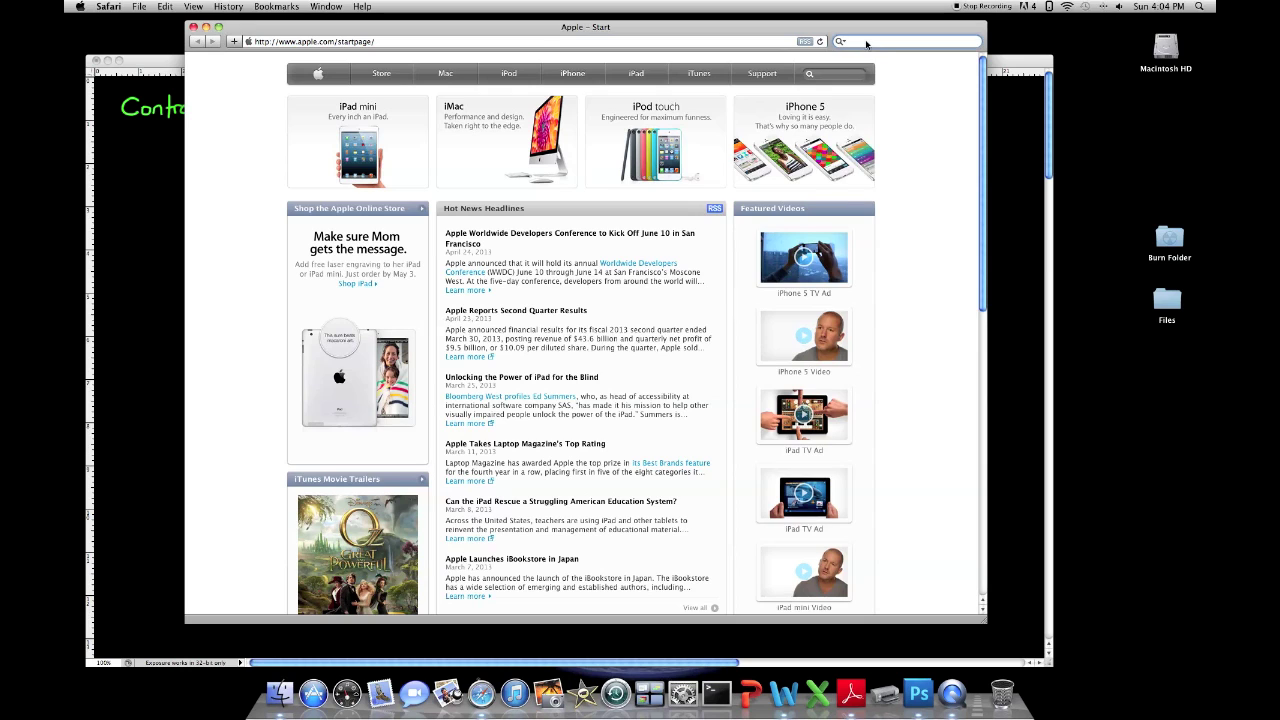
{"action": "type", "text": "sumopaint"}
{"action": "key", "text": "Return"}
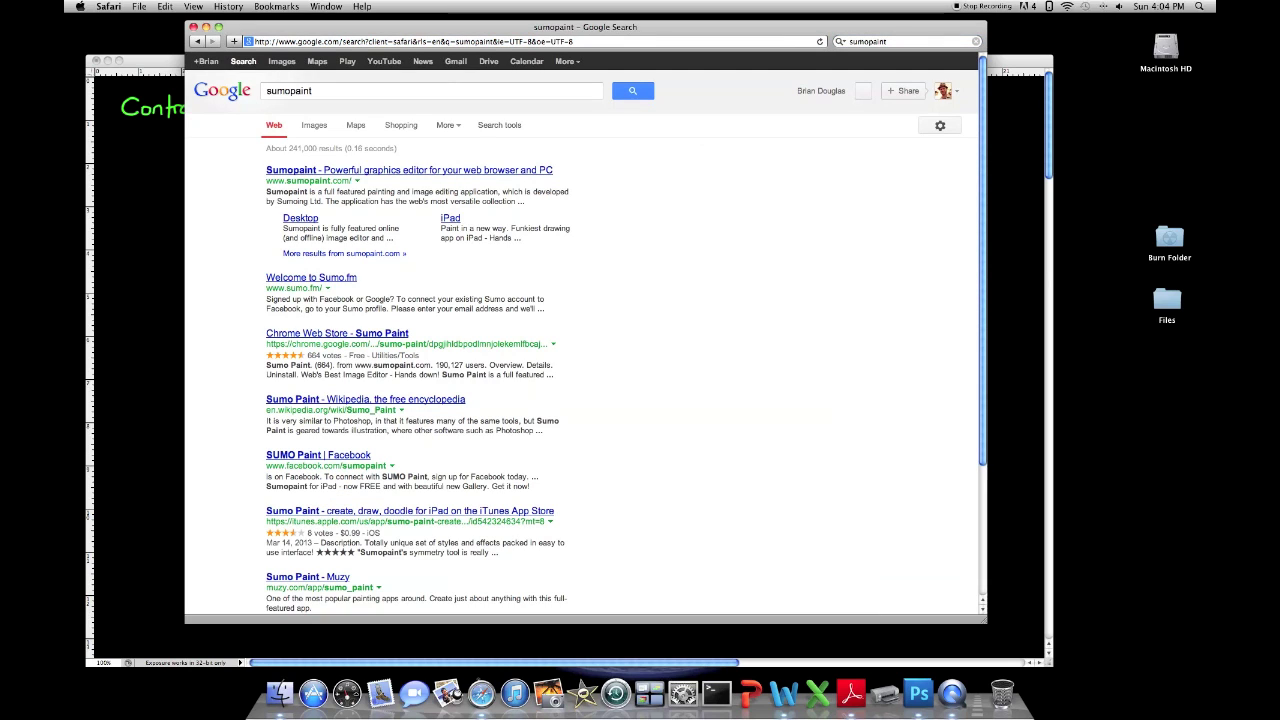
In Sumopaint, start a blank canvas, handwrite the title in green, then close the window
{"action": "left_click", "coordinate": [392, 175]}
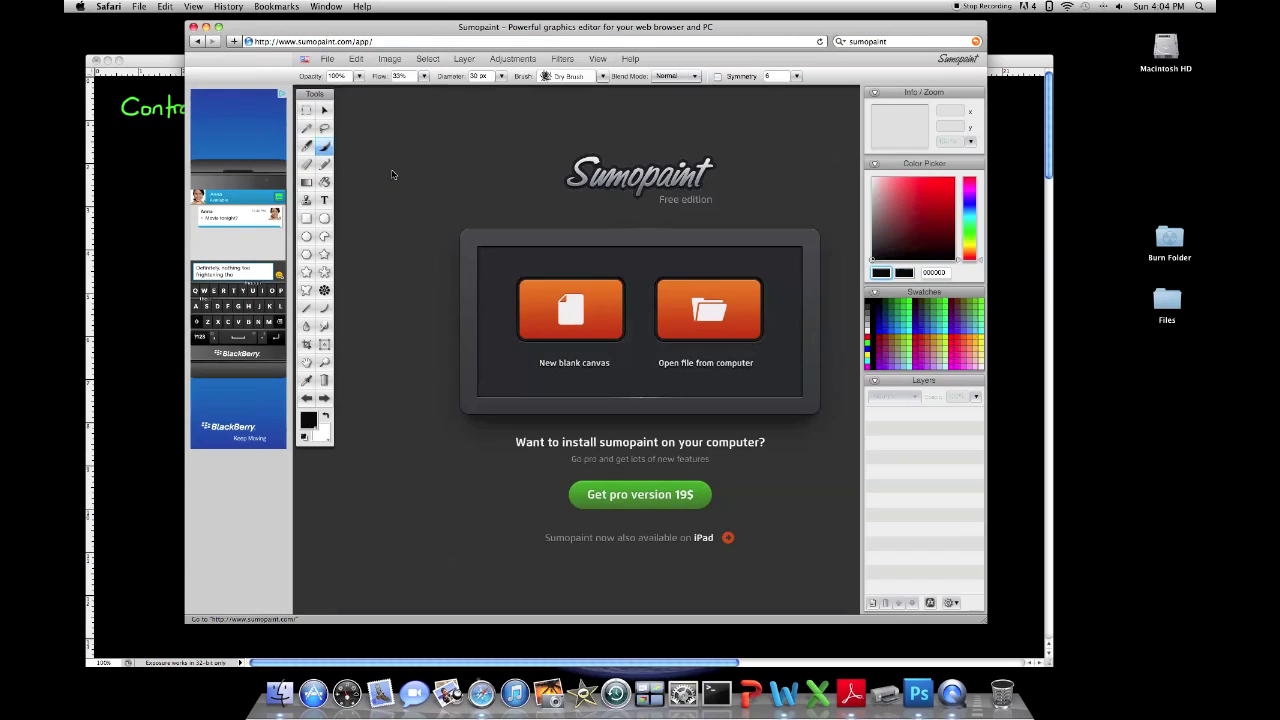
{"action": "left_click", "coordinate": [564, 312]}
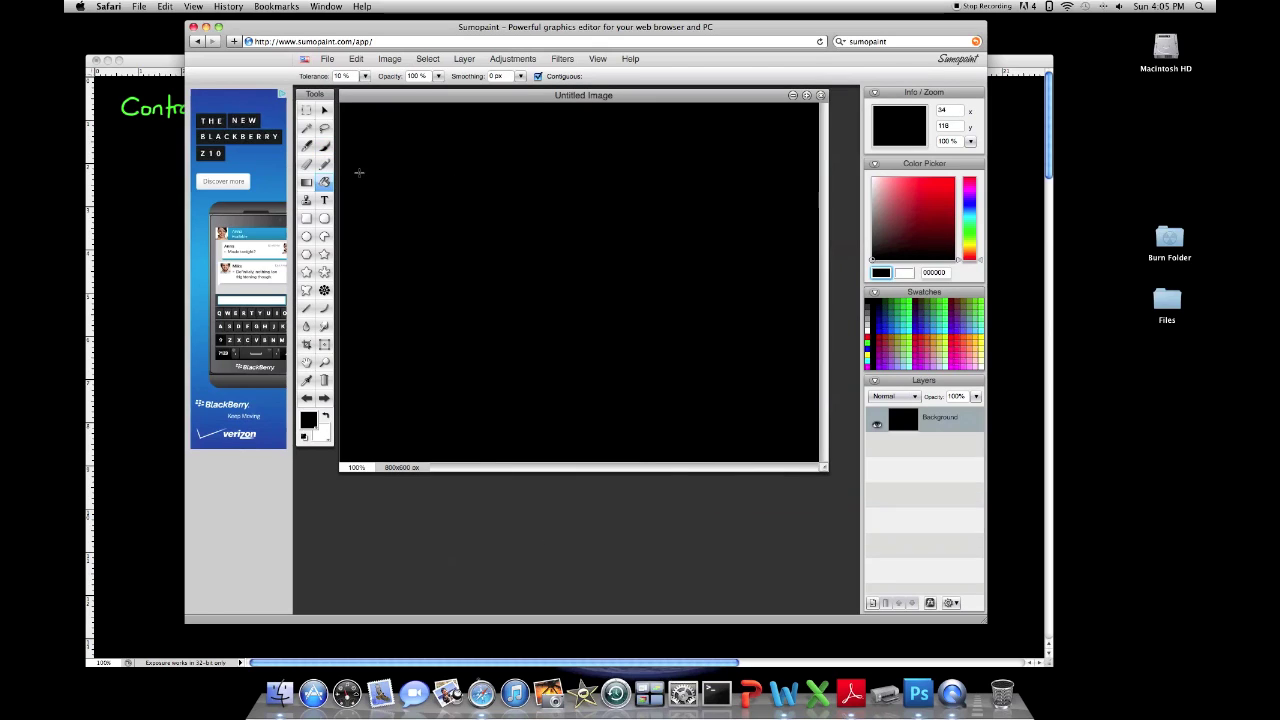
{"action": "left_click", "coordinate": [326, 166]}
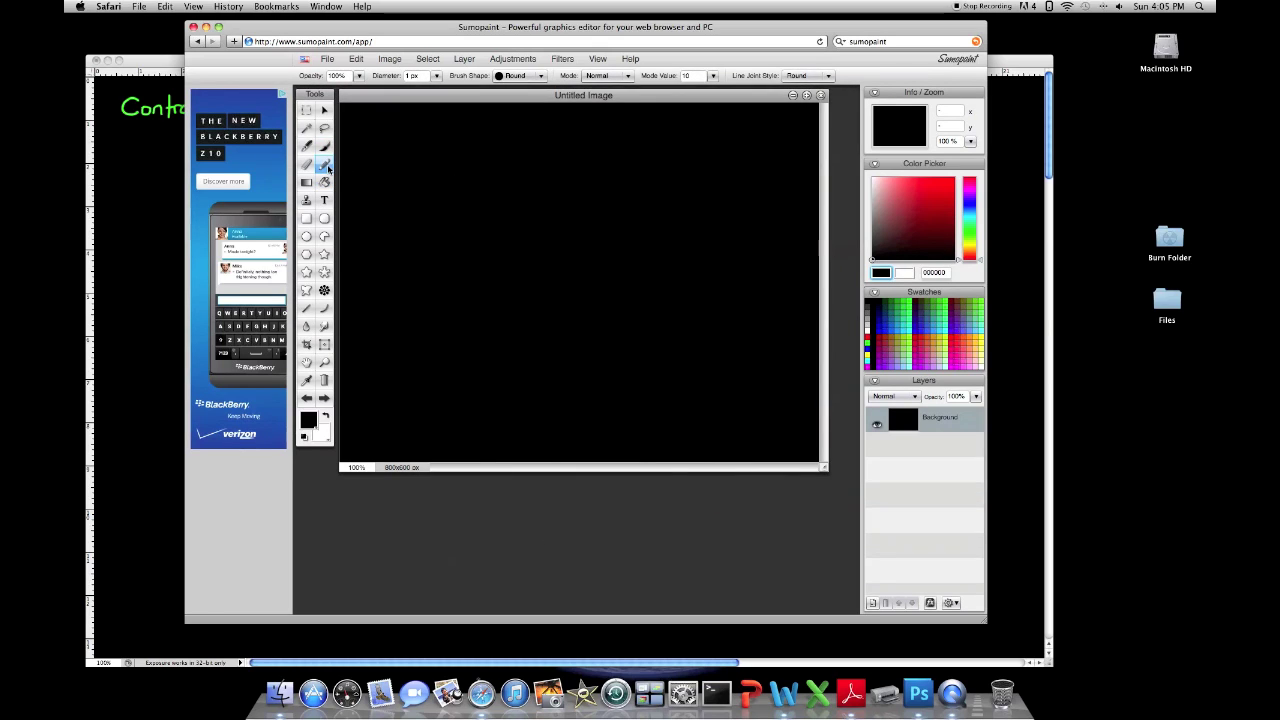
{"action": "left_click_drag", "start_coordinate": [368, 117], "coordinate": [432, 129]}
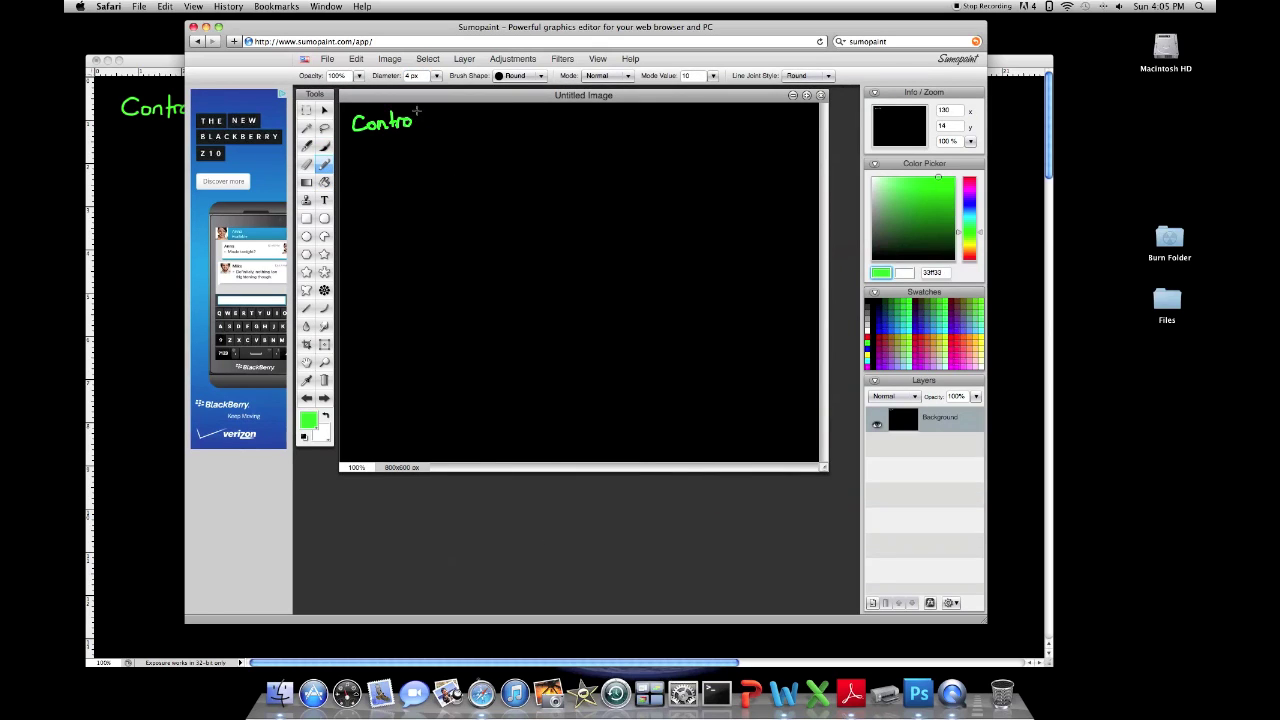
{"action": "left_click", "coordinate": [410, 77]}
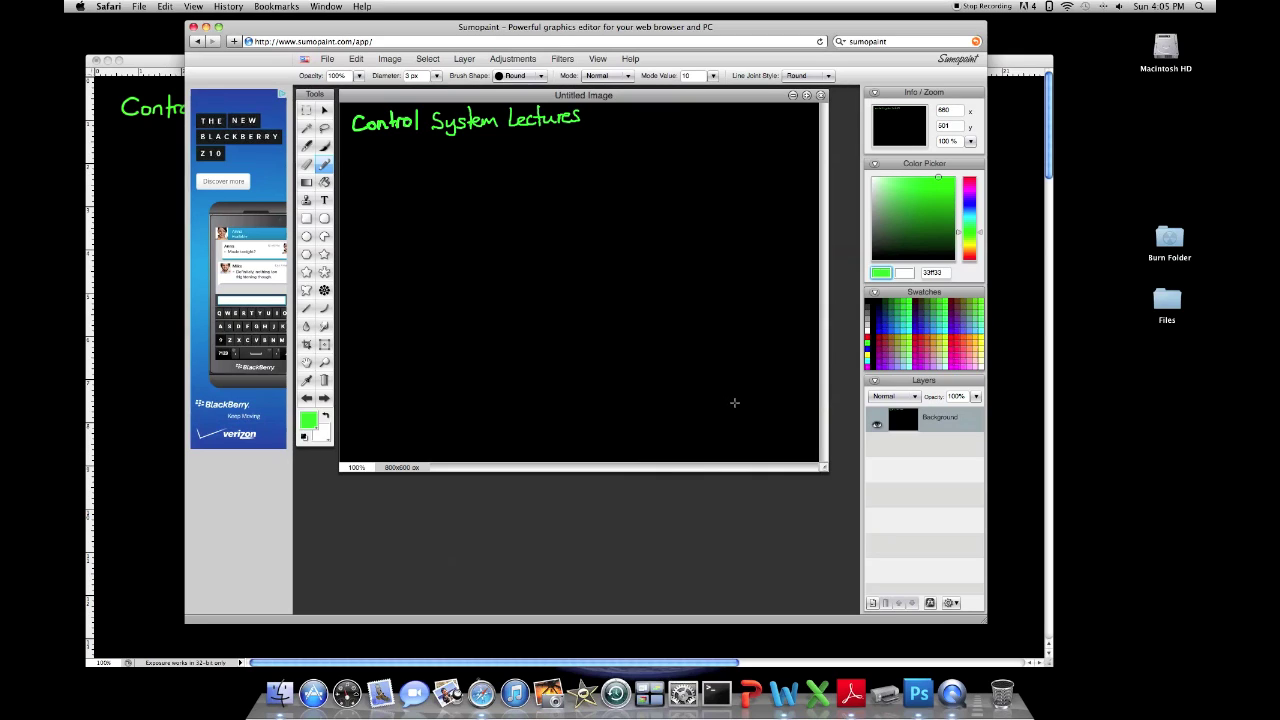
{"action": "left_click", "coordinate": [193, 27]}
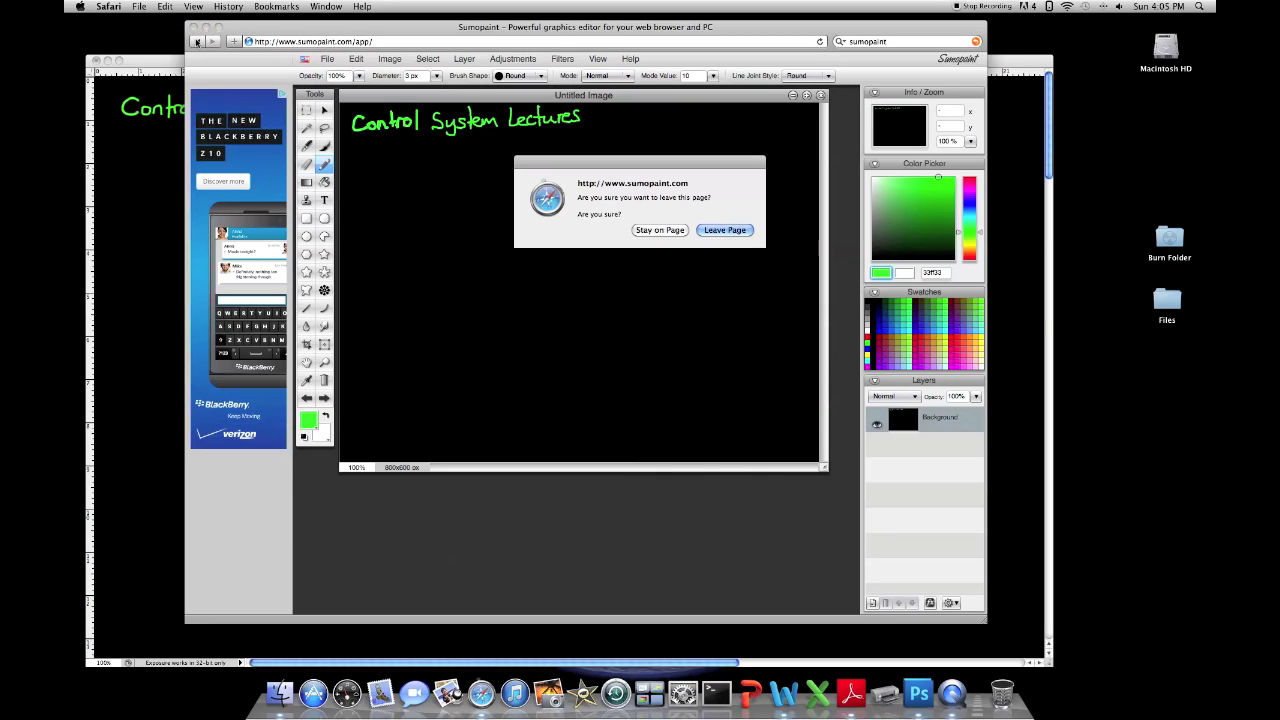
Leave the Sumopaint page and bring QuickTime Player to the front
{"action": "left_click", "coordinate": [735, 231]}
{"action": "left_click", "coordinate": [918, 690]}
{"action": "left_click", "coordinate": [953, 694]}
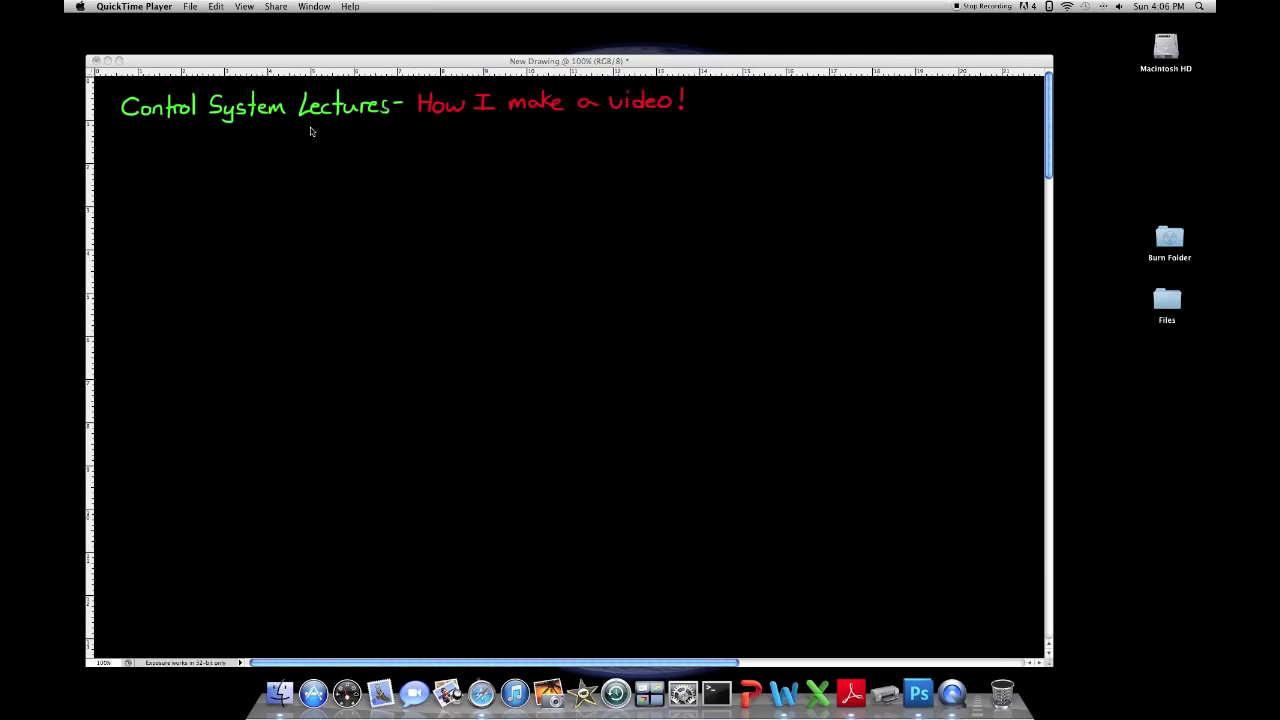
Check QuickTime's menu, then return to Photoshop and handwrite more of the title
{"action": "left_click", "coordinate": [190, 7]}
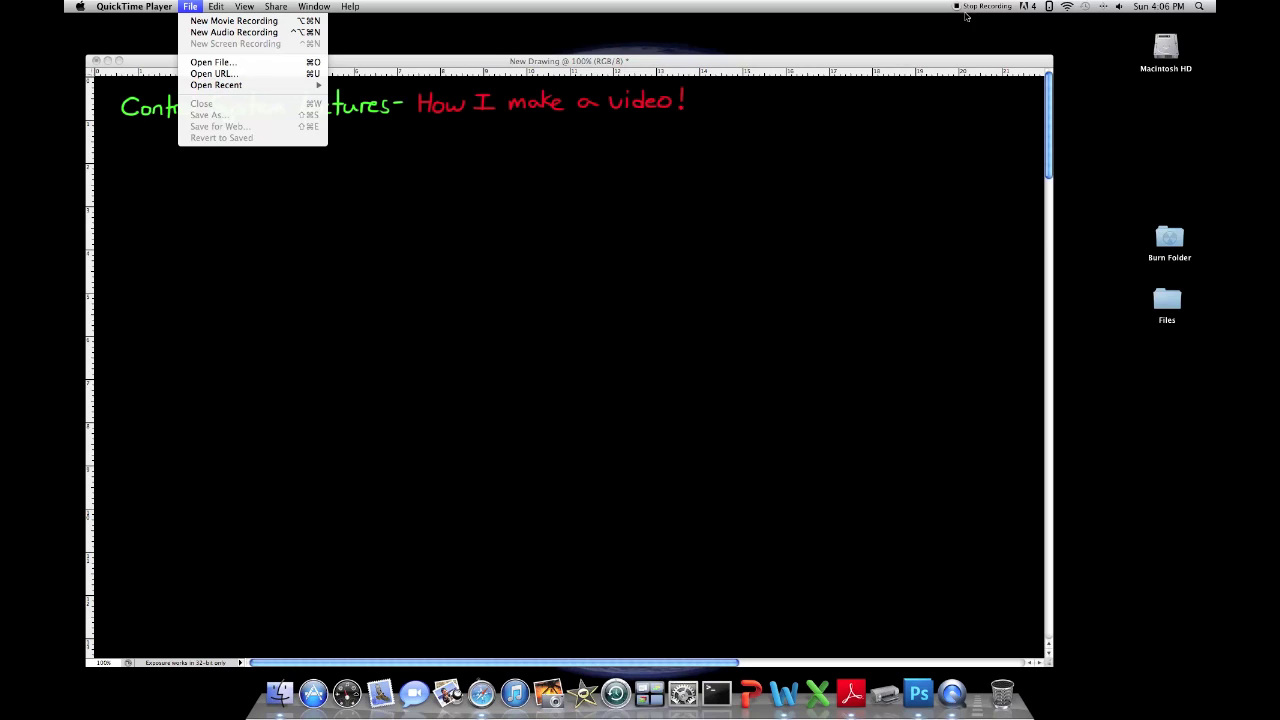
{"action": "left_click", "coordinate": [188, 8]}
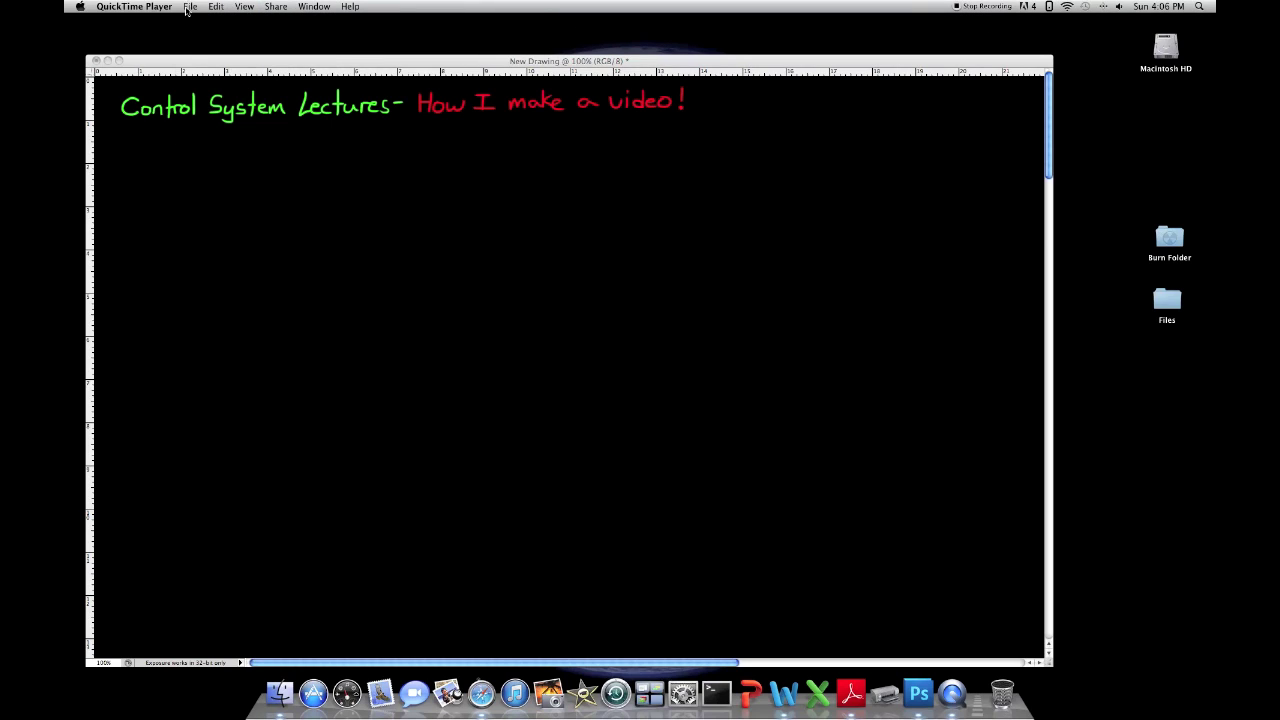
{"action": "left_click", "coordinate": [216, 60]}
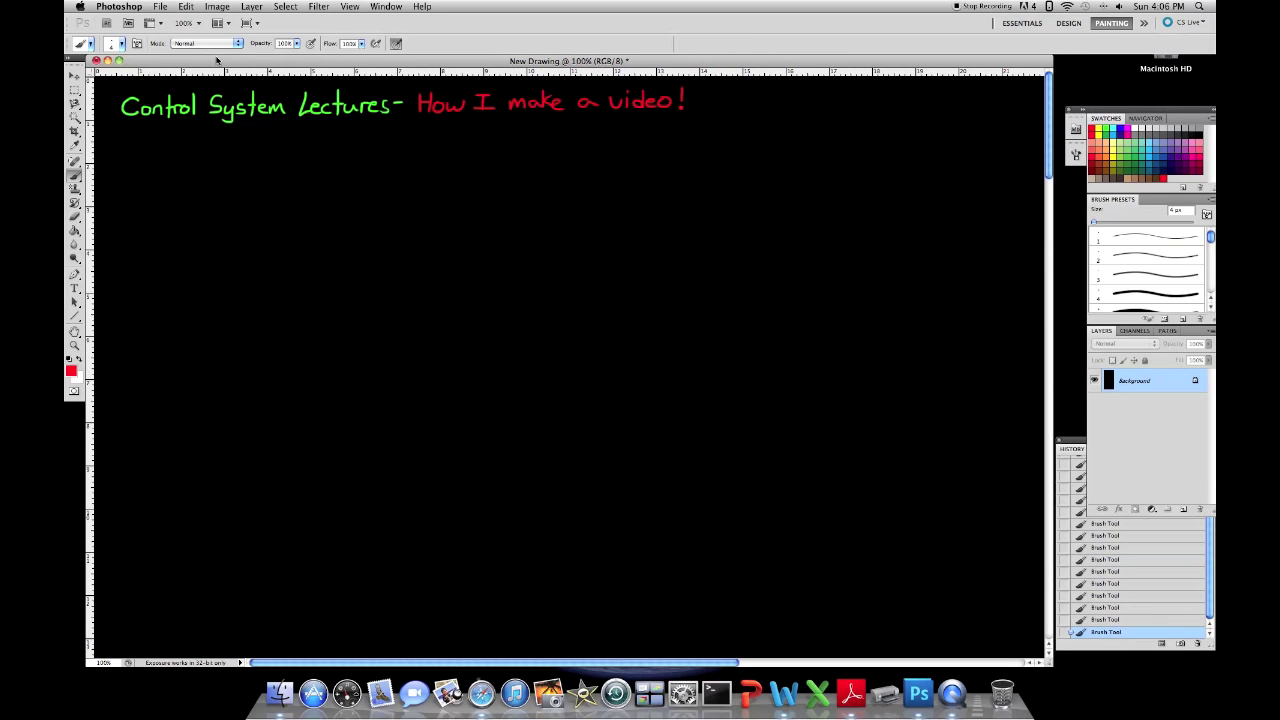
{"action": "mouse_move", "coordinate": [155, 172]}
{"action": "left_mouse_down"}
{"action": "mouse_move", "coordinate": [212, 177]}
{"action": "mouse_move", "coordinate": [214, 163]}
{"action": "mouse_move", "coordinate": [228, 175]}
{"action": "mouse_move", "coordinate": [242, 157]}
{"action": "mouse_move", "coordinate": [279, 176]}
{"action": "mouse_move", "coordinate": [291, 162]}
{"action": "mouse_move", "coordinate": [331, 174]}
{"action": "left_mouse_up"}
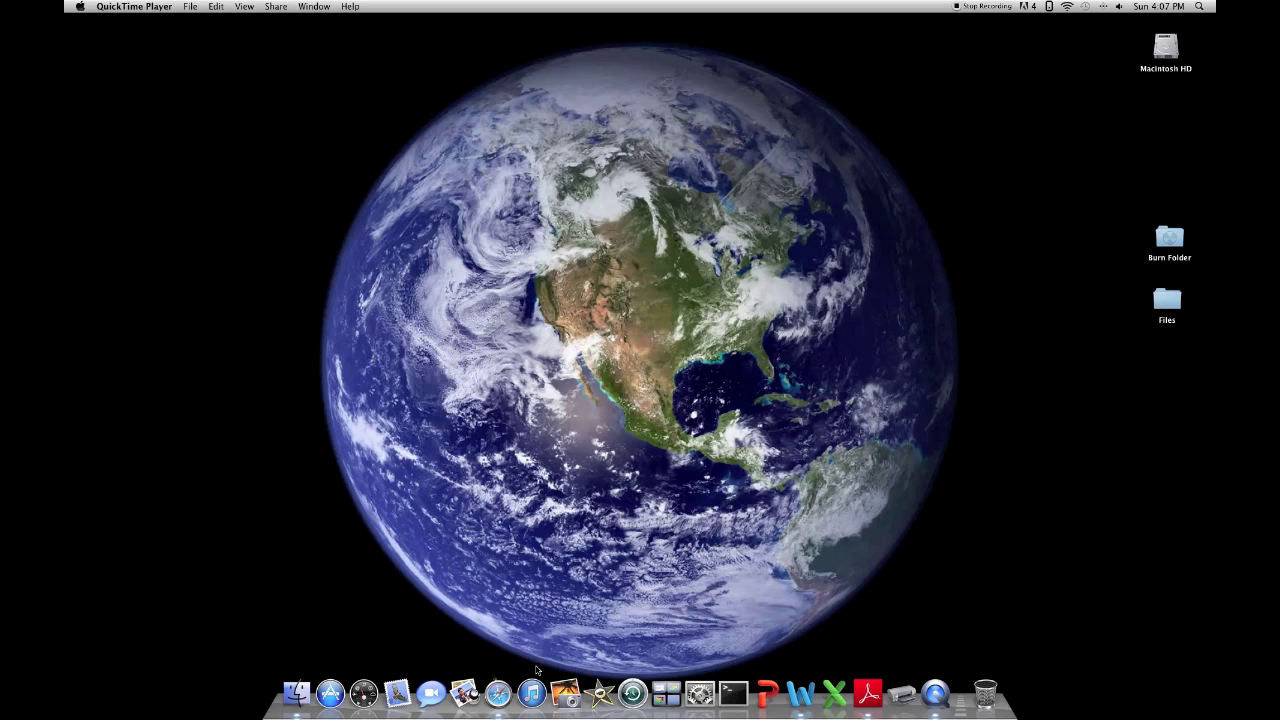
Launch iMovie, import the screen recording via File > Import > Movies, and add its 1:15 range to the project
{"action": "left_click", "coordinate": [599, 692]}
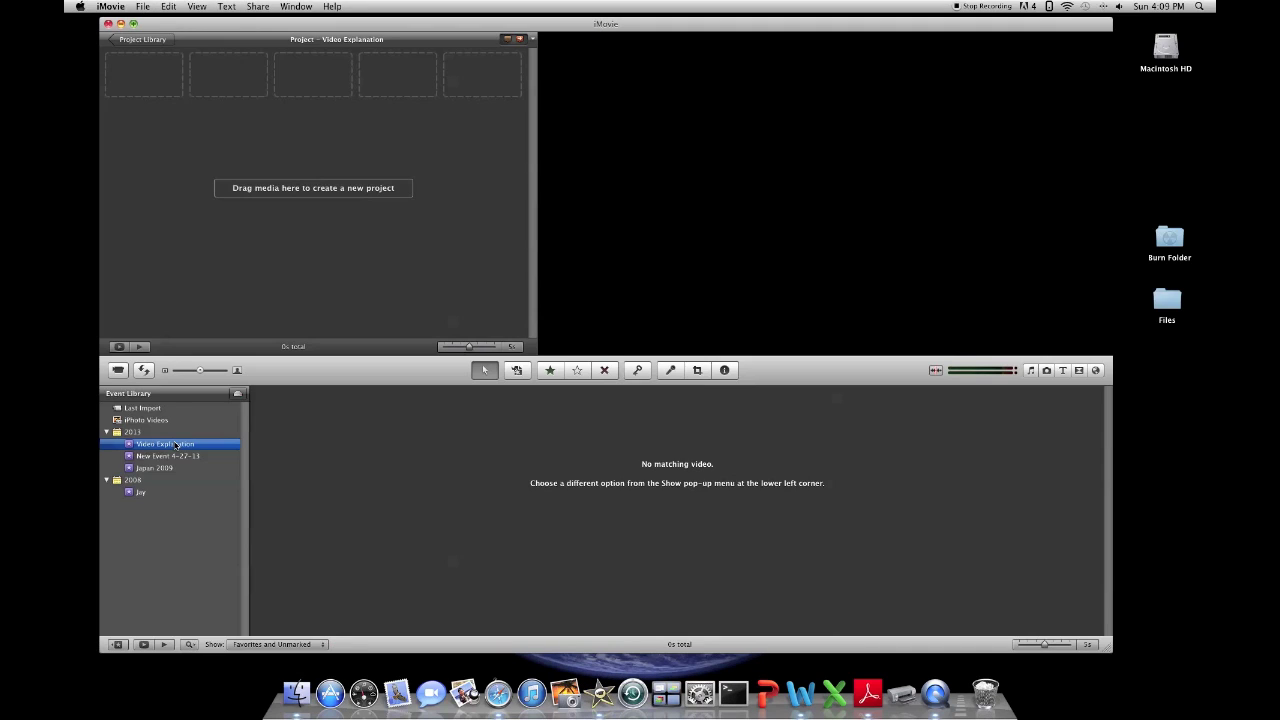
{"action": "left_click", "coordinate": [143, 6]}
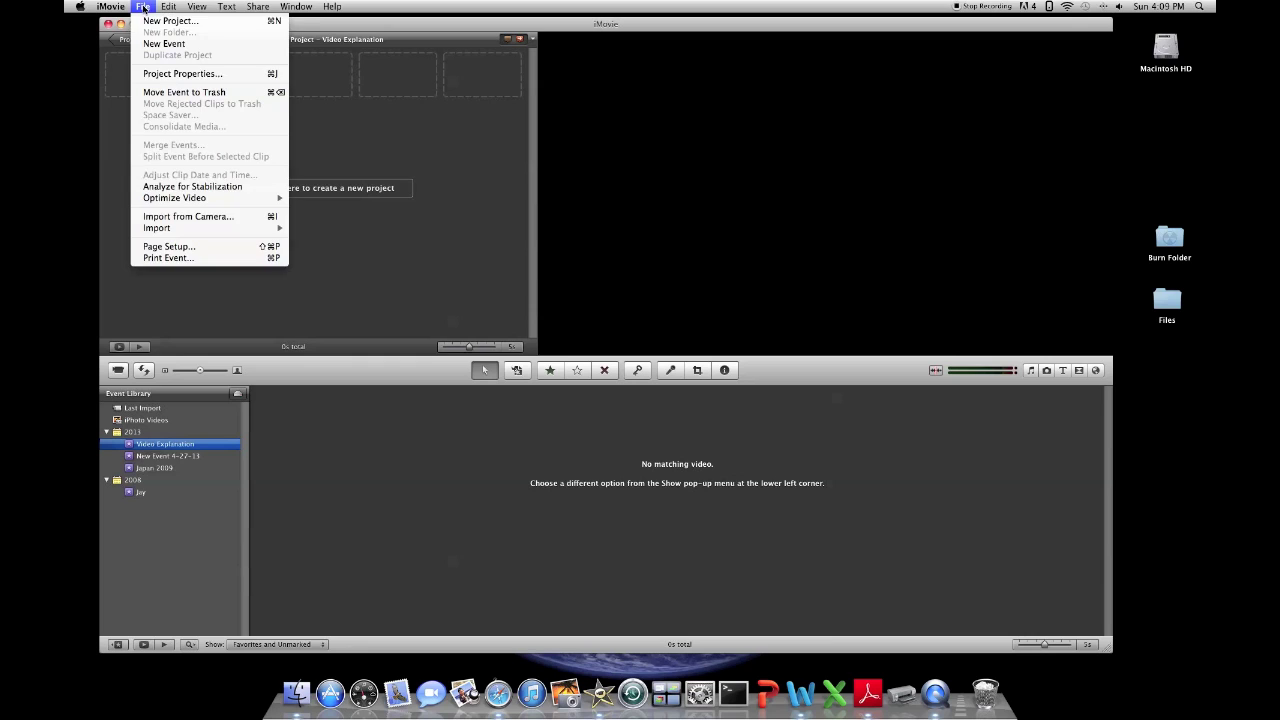
{"action": "mouse_move", "coordinate": [242, 232]}
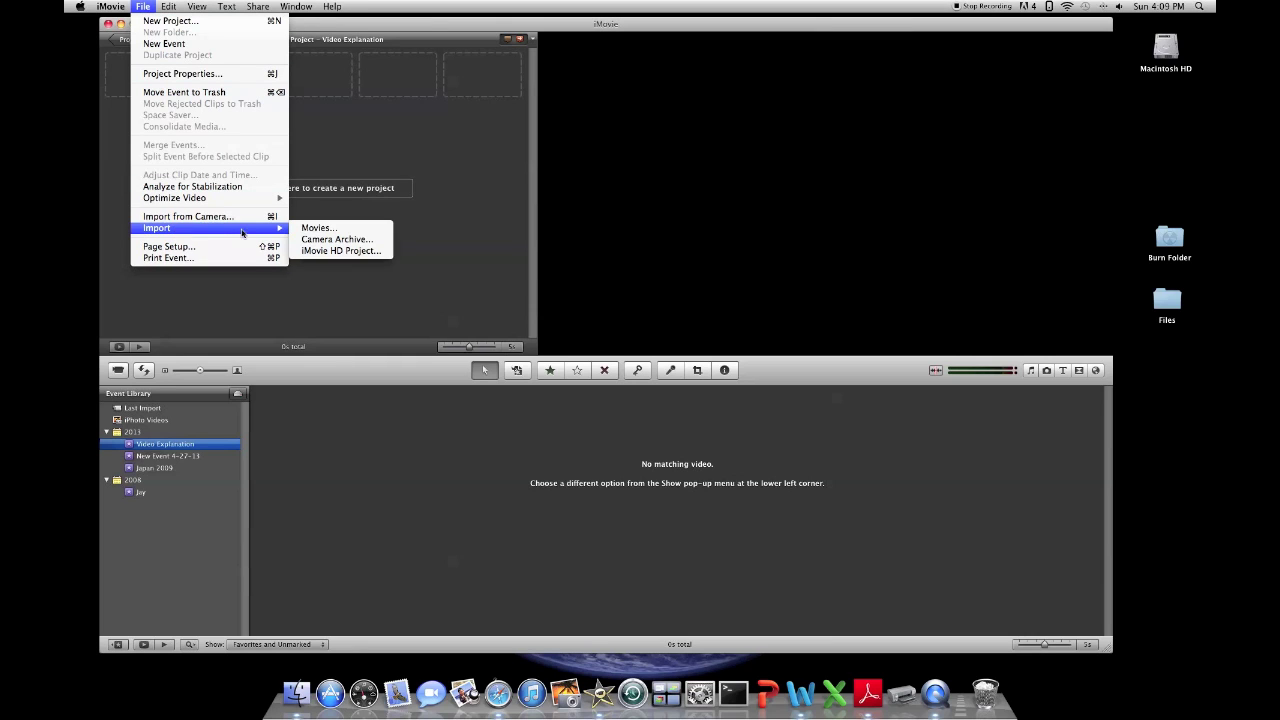
{"action": "left_click", "coordinate": [315, 228]}
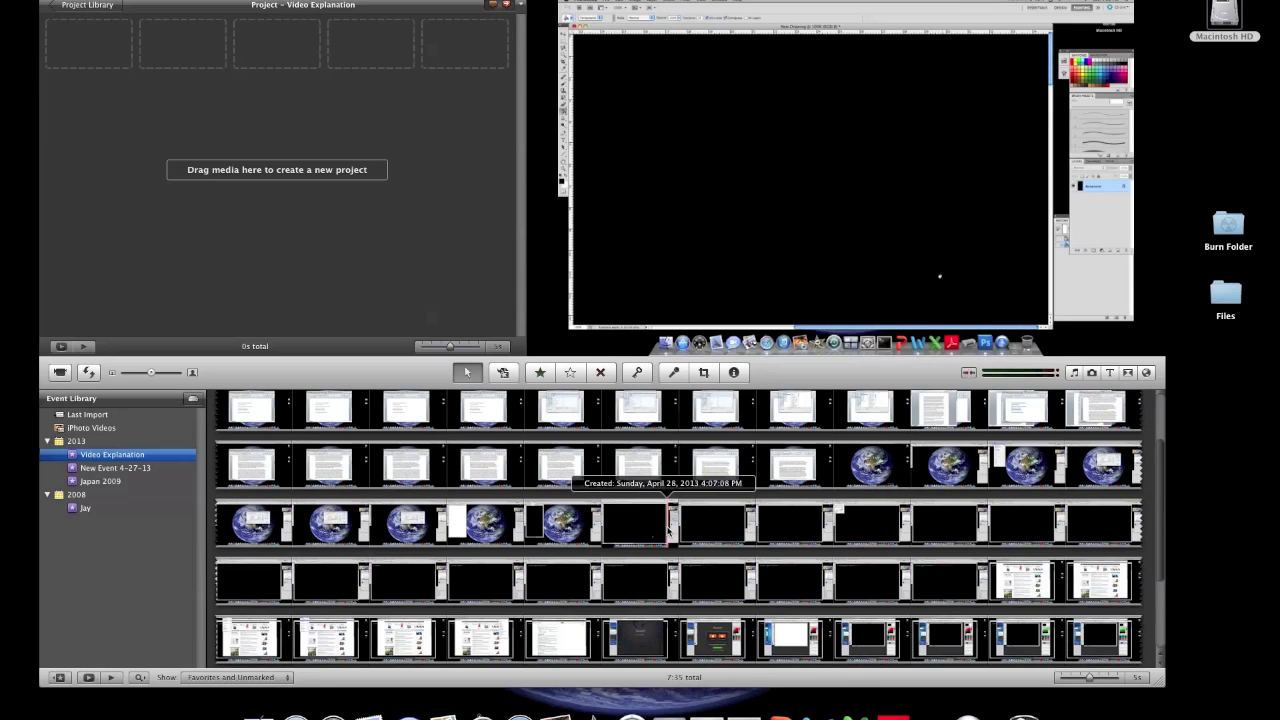
{"action": "left_click_drag", "start_coordinate": [666, 520], "coordinate": [935, 582]}
{"action": "left_click_drag", "start_coordinate": [848, 558], "coordinate": [300, 200]}
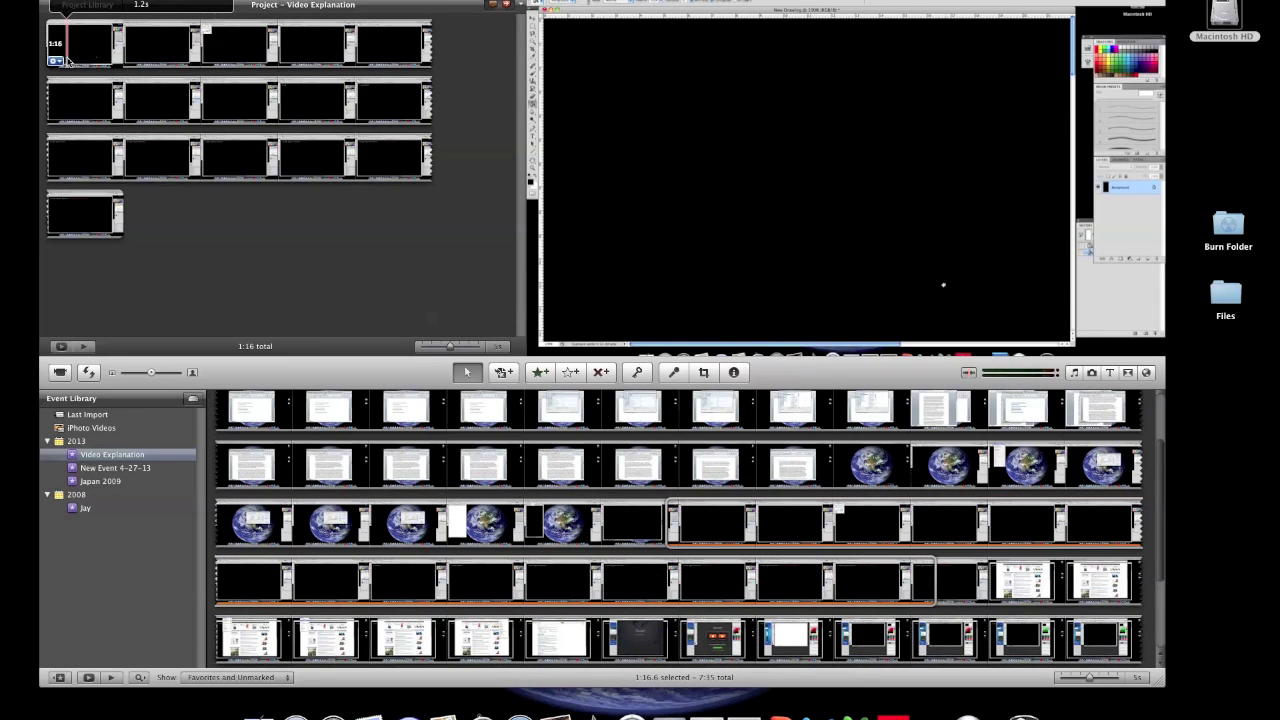
Set the project clip's speed to 400% in Clip Adjustments, shortening it to 19 seconds
{"action": "left_click", "coordinate": [57, 61]}
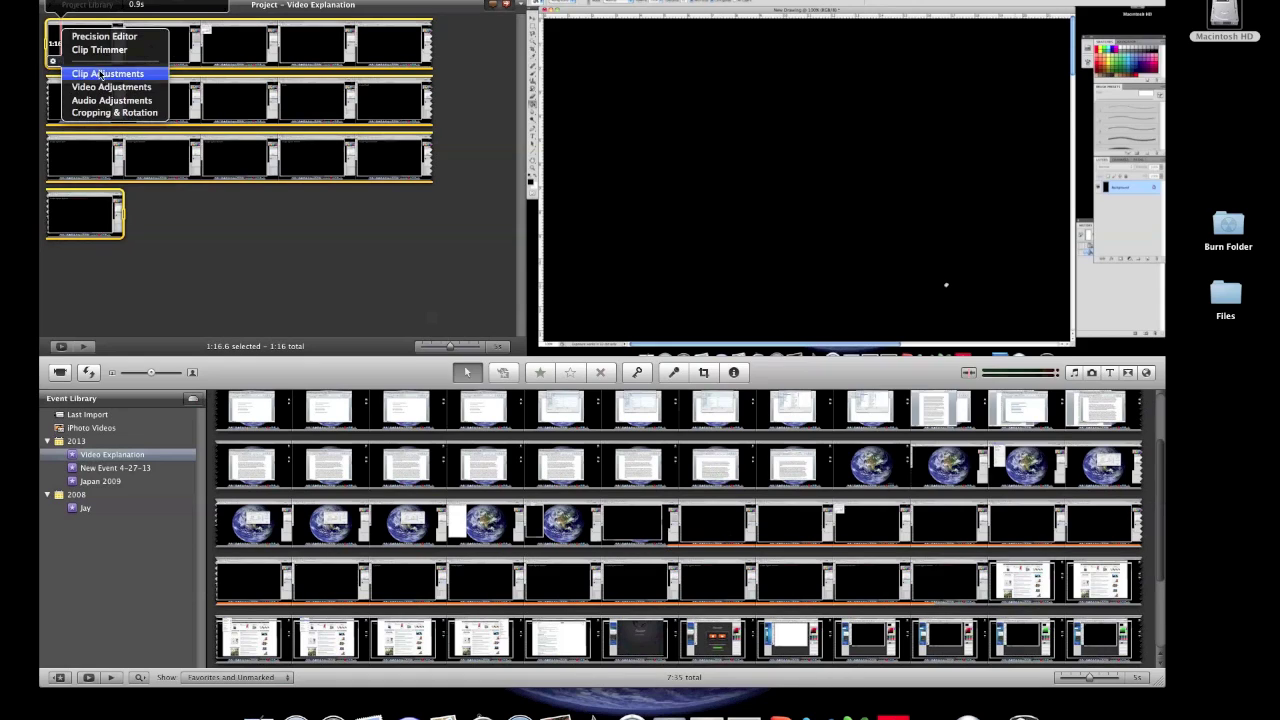
{"action": "left_click", "coordinate": [105, 74]}
{"action": "double_click", "coordinate": [1048, 470]}
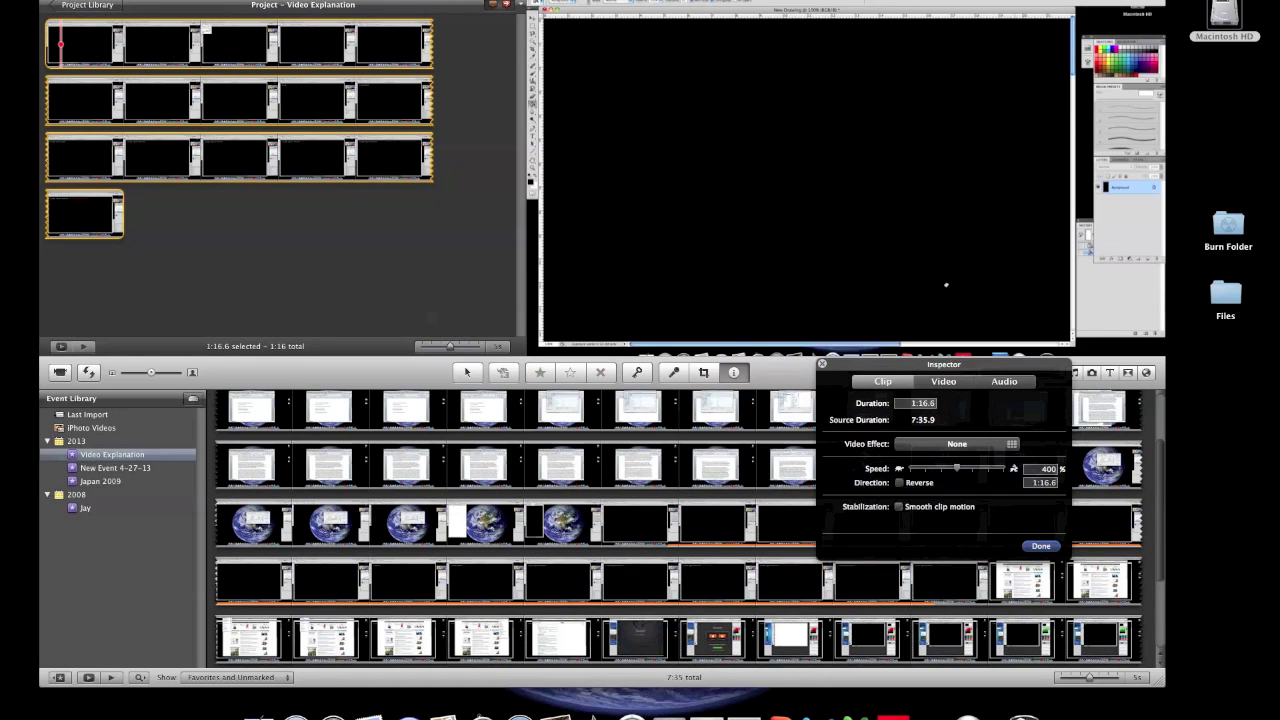
{"action": "left_click", "coordinate": [1040, 547]}
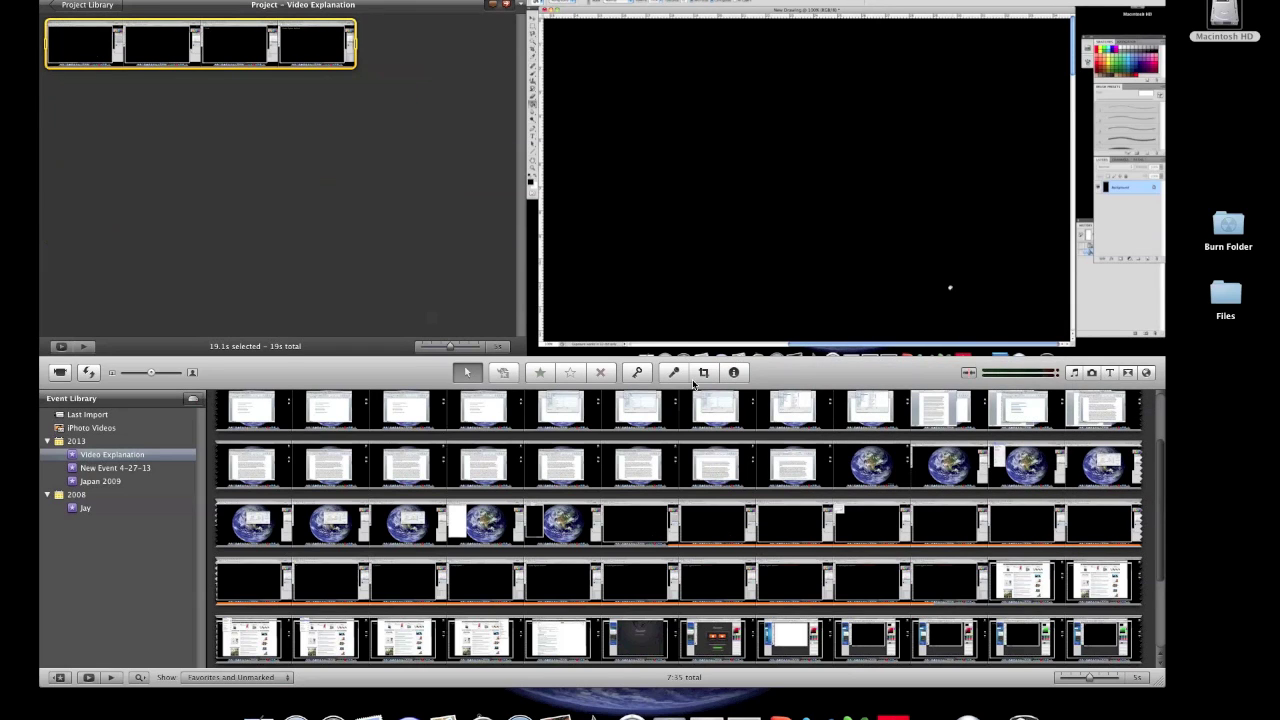
Crop the clip's frame down to just the black drawing canvas
{"action": "left_click", "coordinate": [704, 374]}
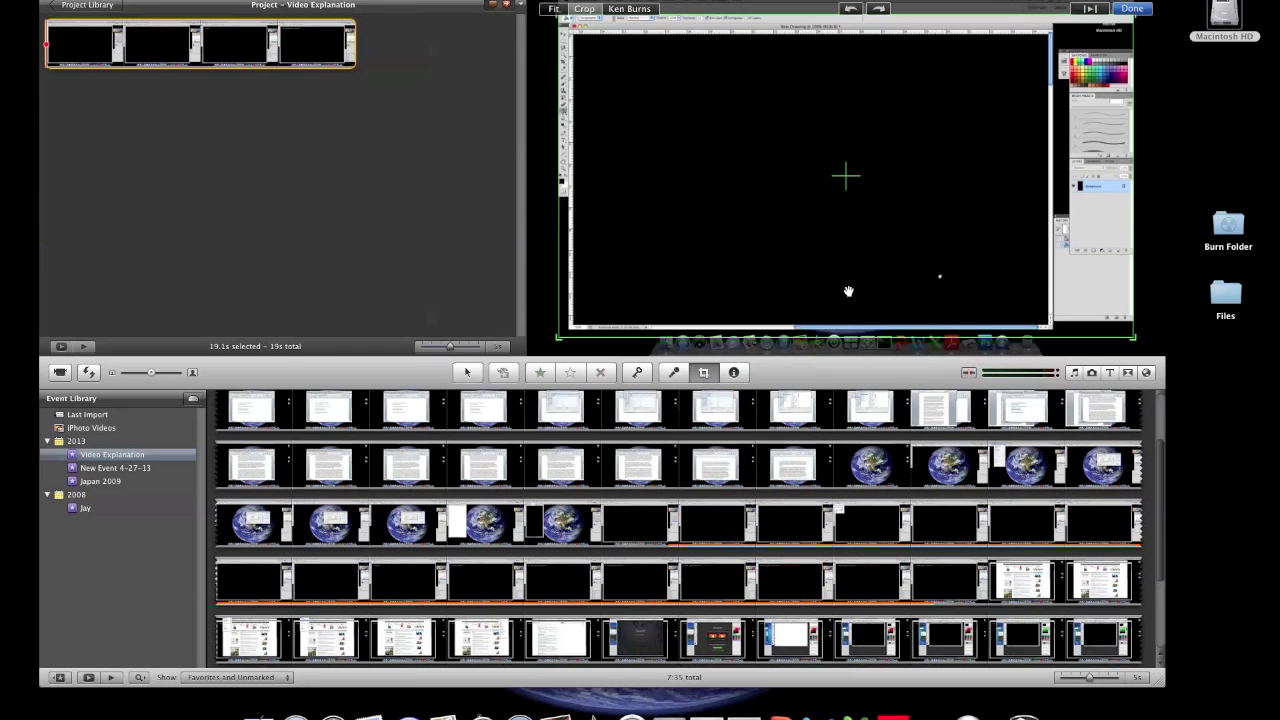
{"action": "left_click_drag", "start_coordinate": [1126, 338], "coordinate": [1049, 314]}
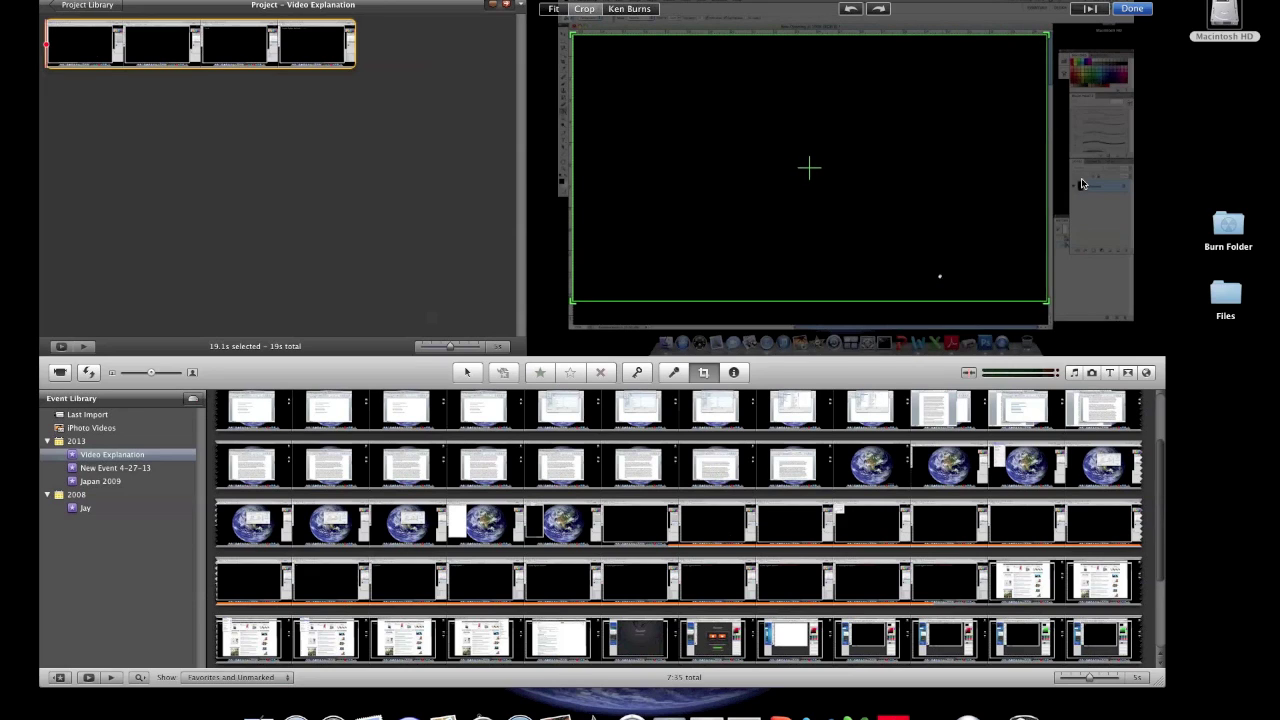
{"action": "left_click", "coordinate": [1131, 8]}
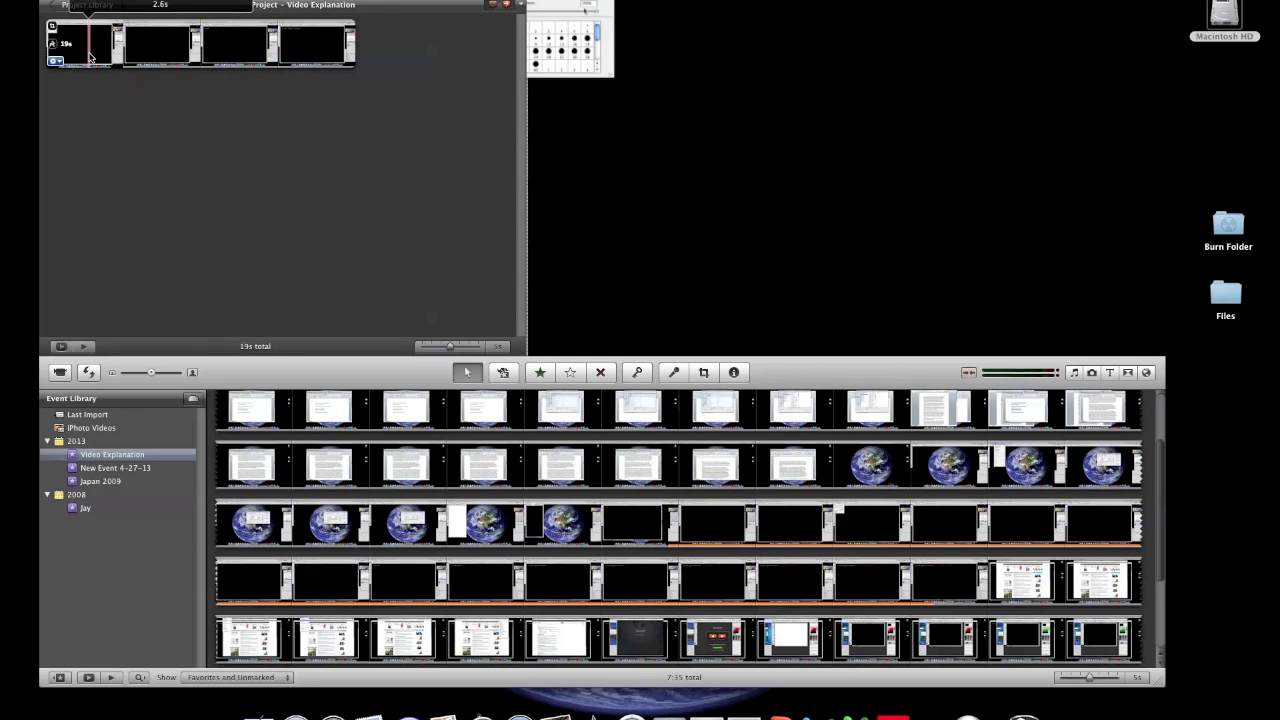
Split the project clip at the playhead and delete the first 8.2s piece
{"action": "right_click", "coordinate": [184, 60]}
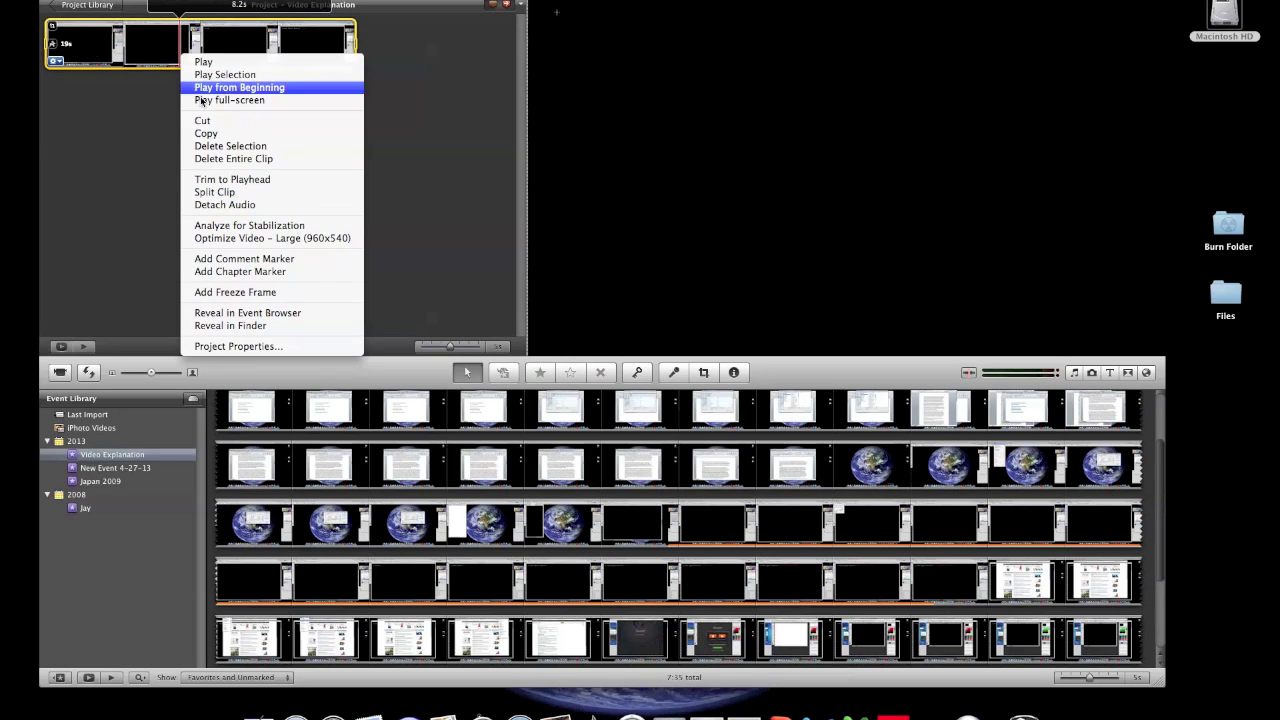
{"action": "left_click", "coordinate": [241, 192]}
{"action": "left_click", "coordinate": [161, 52]}
{"action": "key", "text": "Delete"}
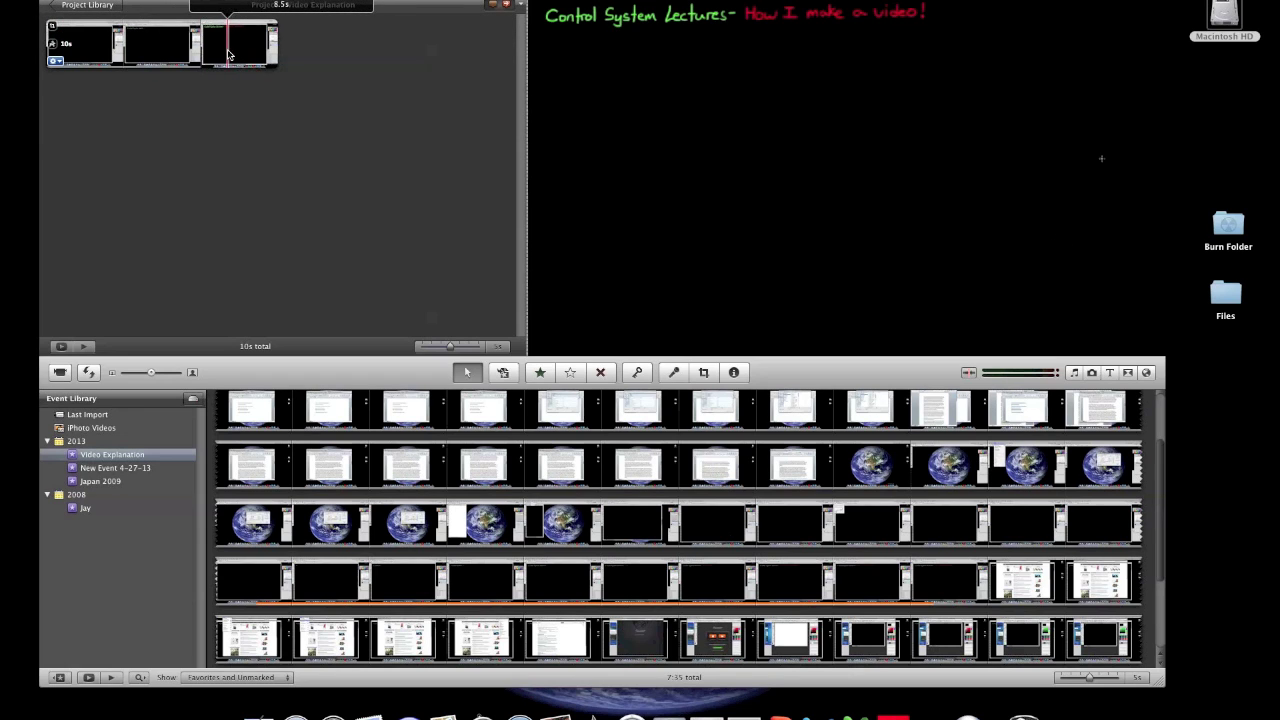
Delete the unwanted clip and the leftover 2.3s clip, leaving 8.5 seconds
{"action": "right_click", "coordinate": [229, 50]}
{"action": "left_click", "coordinate": [284, 155]}
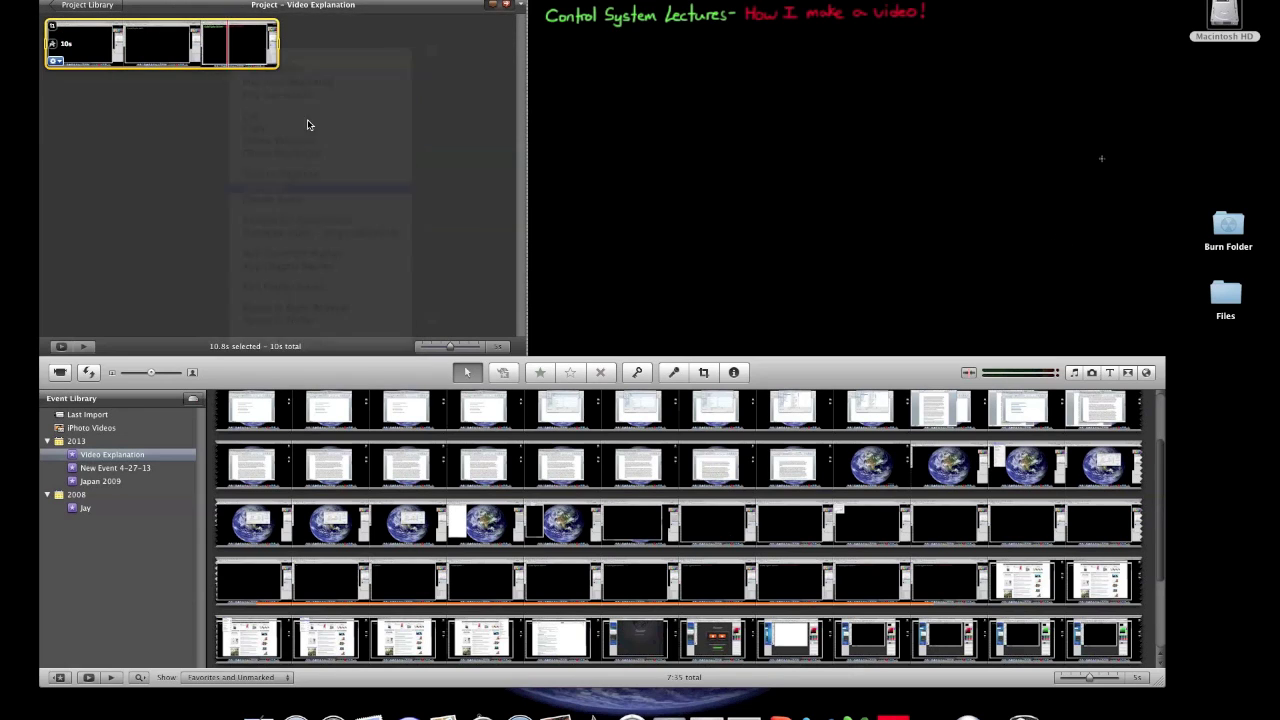
{"action": "left_click", "coordinate": [258, 52]}
{"action": "key", "text": "Delete"}
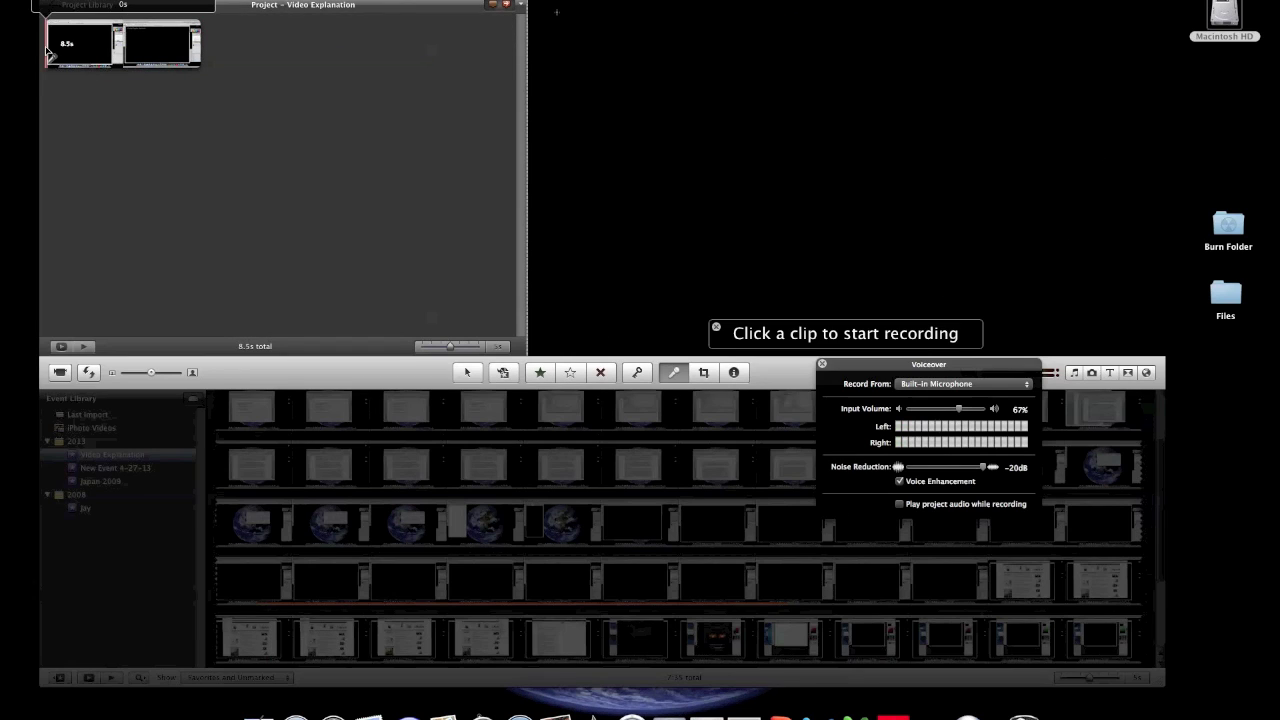
Record a 7.5-second voiceover under the project and open it in the Clip Trimmer
{"action": "left_click", "coordinate": [48, 54]}
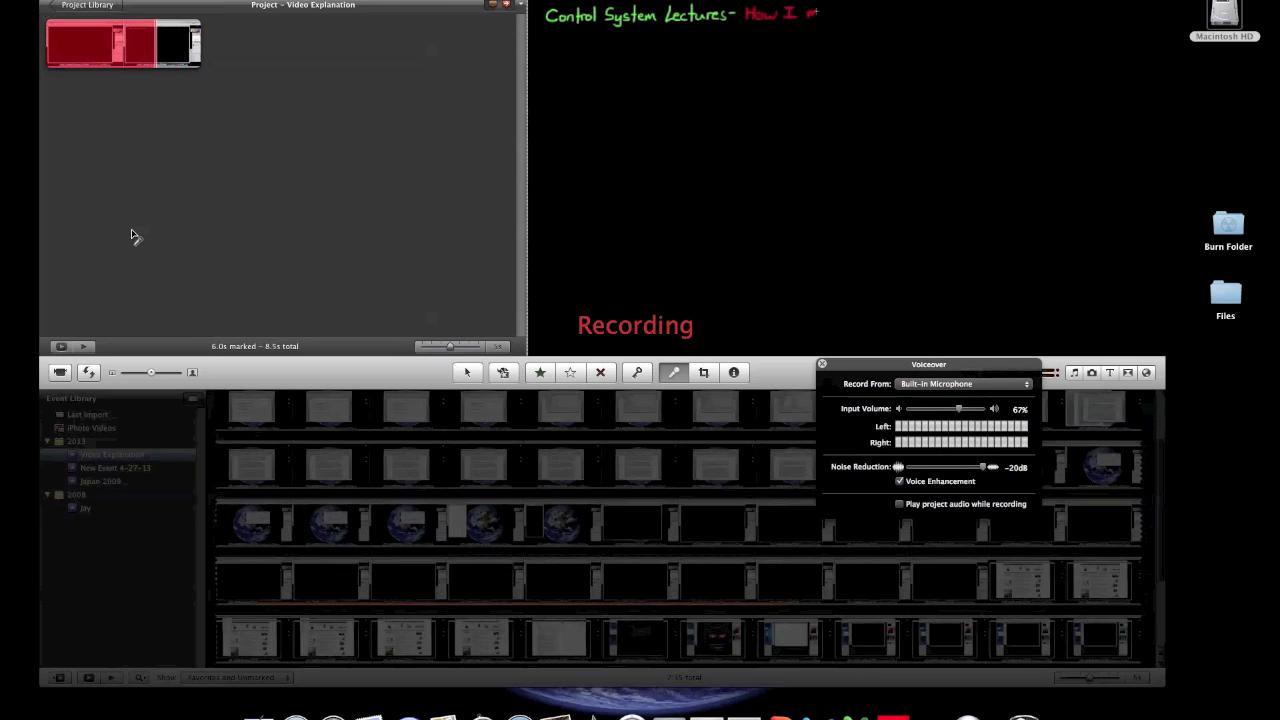
{"action": "left_click", "coordinate": [131, 236]}
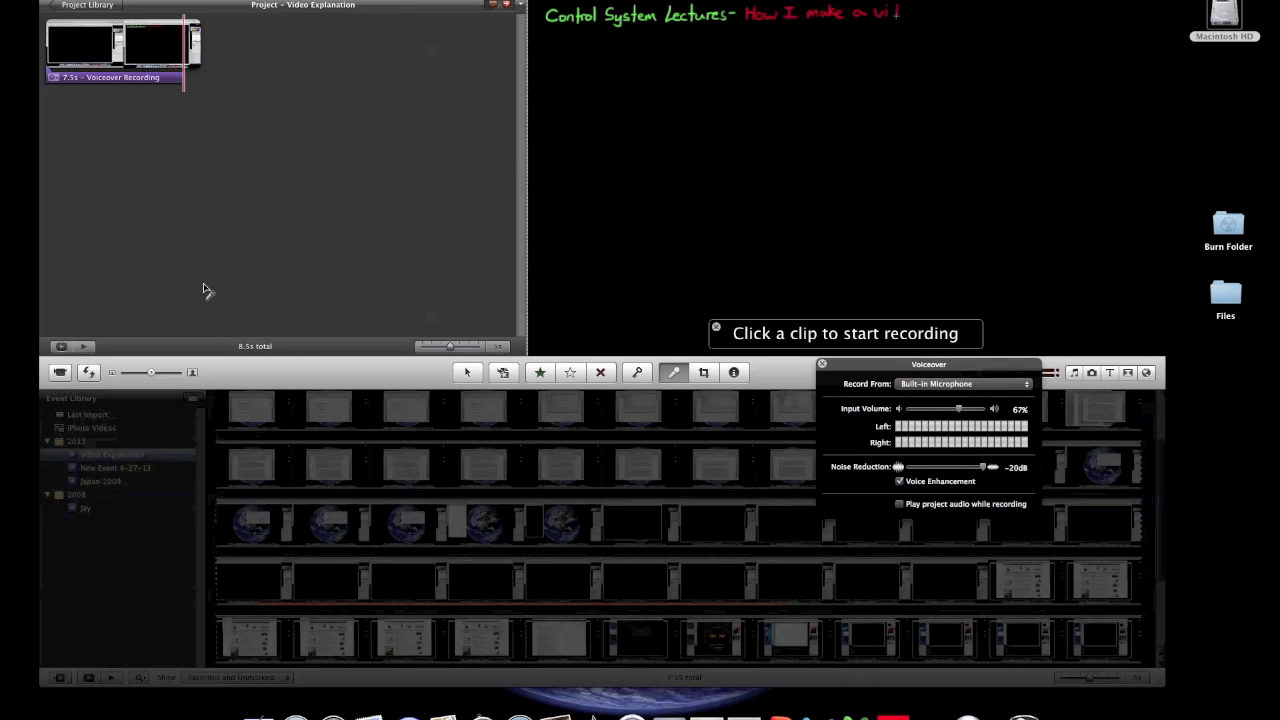
{"action": "left_click", "coordinate": [823, 364]}
{"action": "left_click", "coordinate": [53, 77]}
{"action": "left_click", "coordinate": [92, 66]}
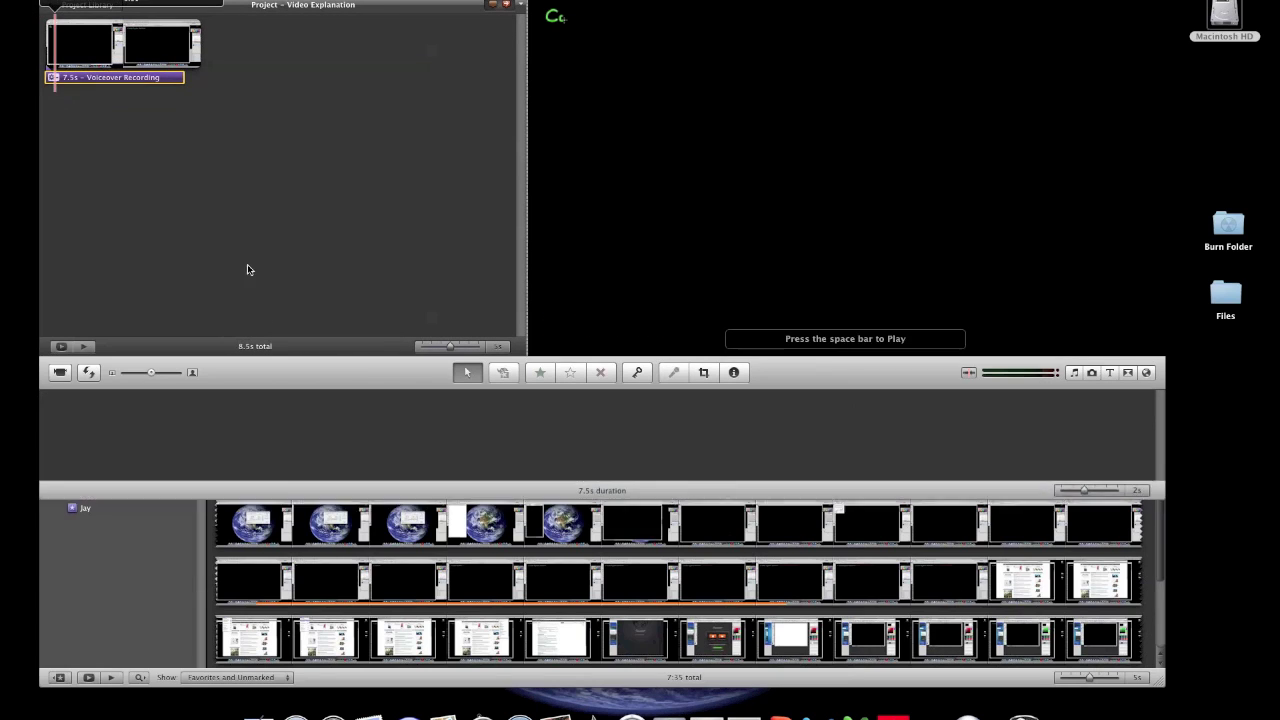
Trim the voiceover from 7.5 seconds down to 5.5 seconds
{"action": "left_click_drag", "start_coordinate": [242, 440], "coordinate": [191, 440]}
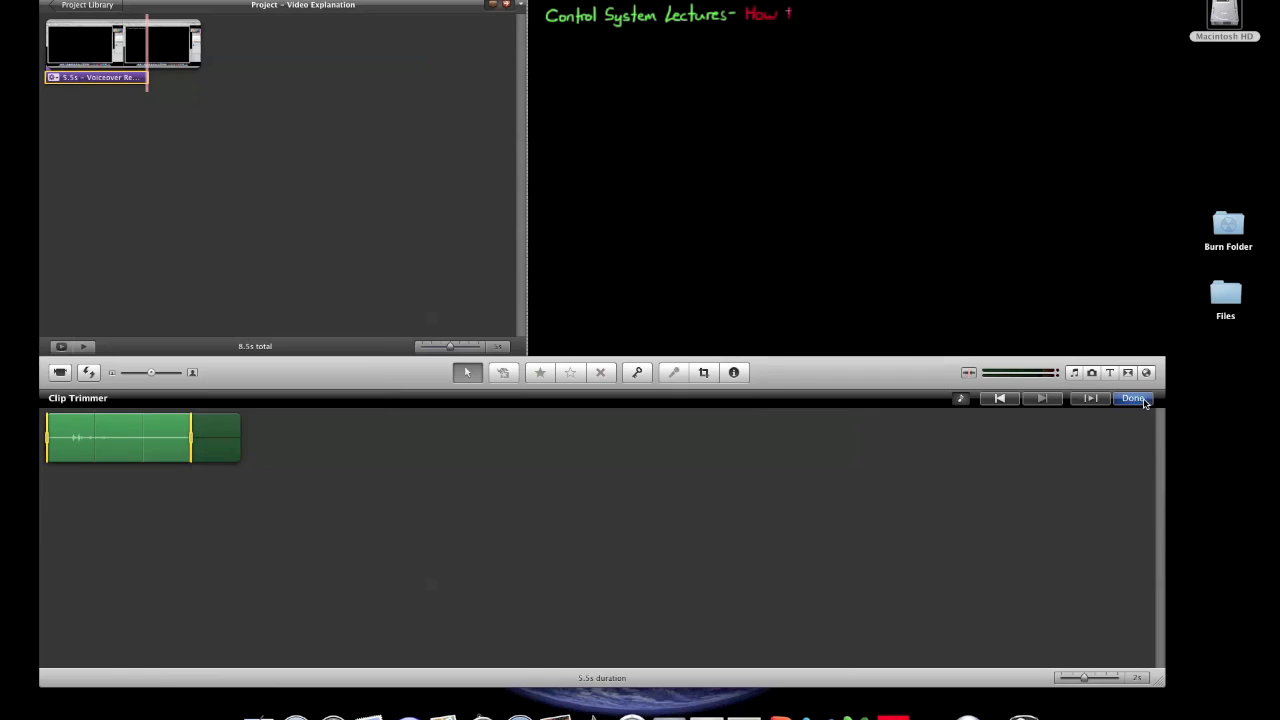
{"action": "left_click", "coordinate": [1132, 398]}
{"action": "right_click", "coordinate": [121, 49]}
{"action": "key", "text": "Escape"}
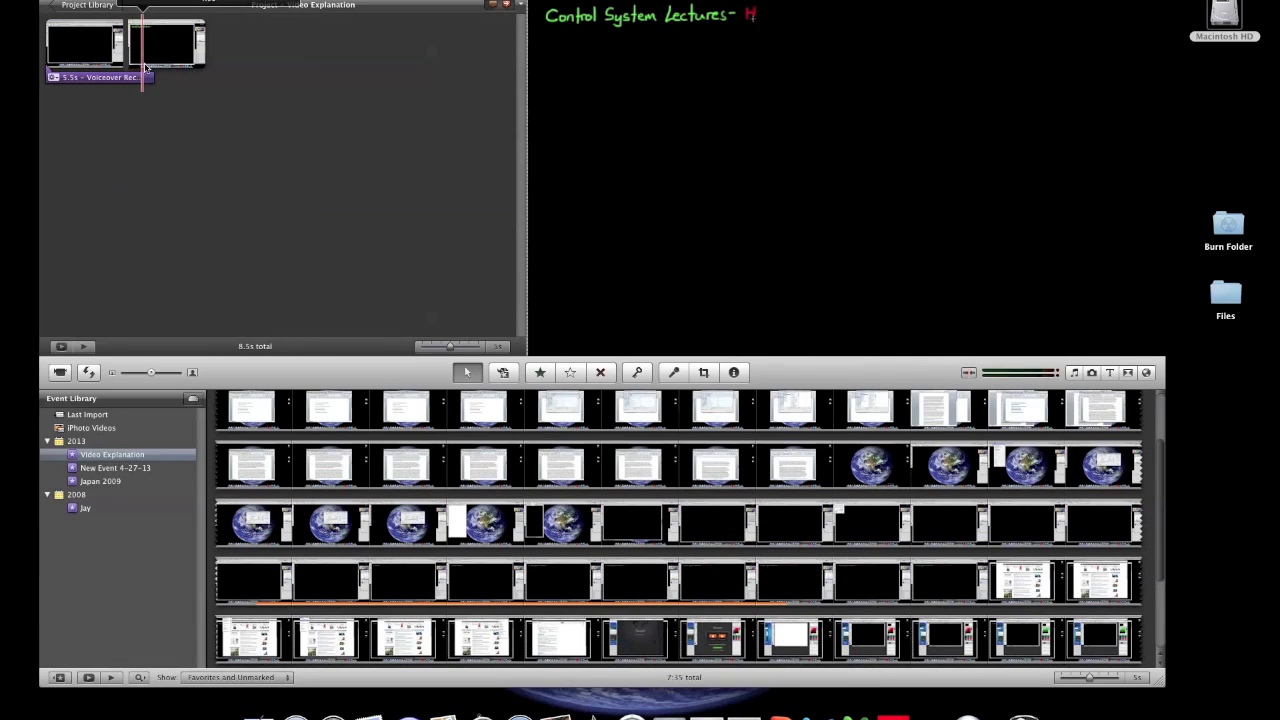
Set the second clip's speed to 800%, making the project 5.8s, and bring up Share
{"action": "left_click", "coordinate": [135, 61]}
{"action": "left_click", "coordinate": [189, 73]}
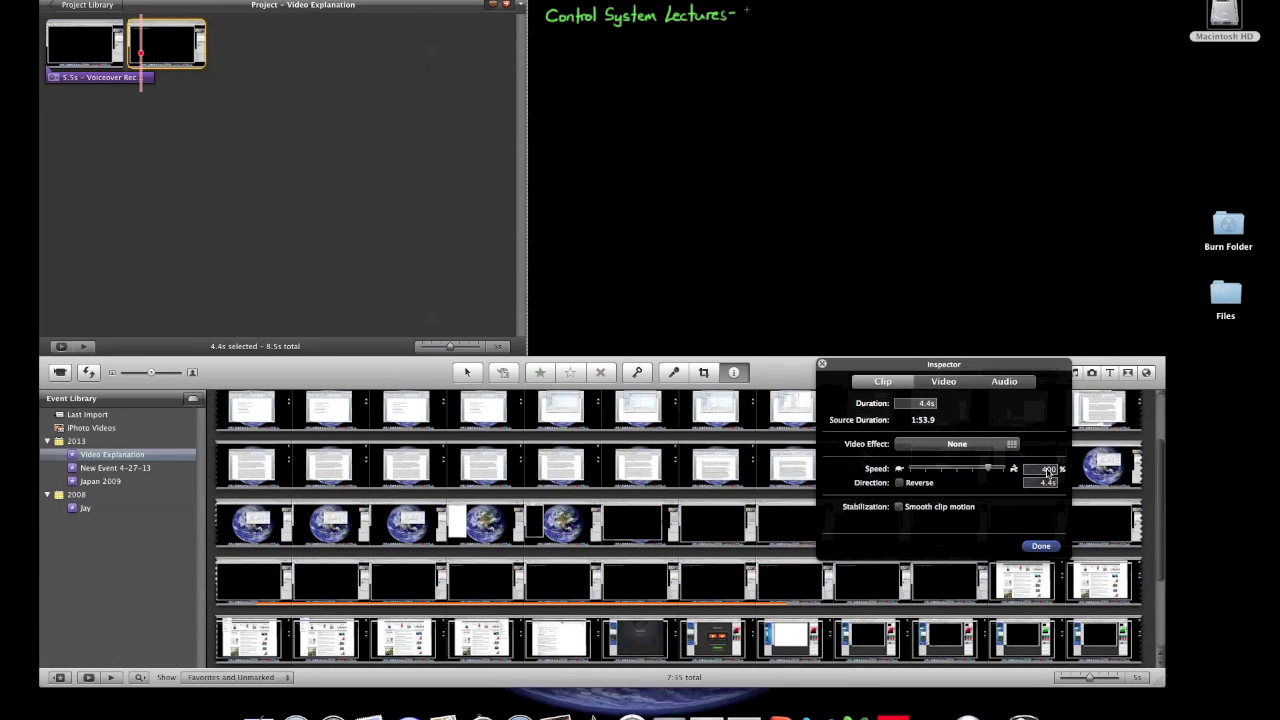
{"action": "key", "text": "Return"}
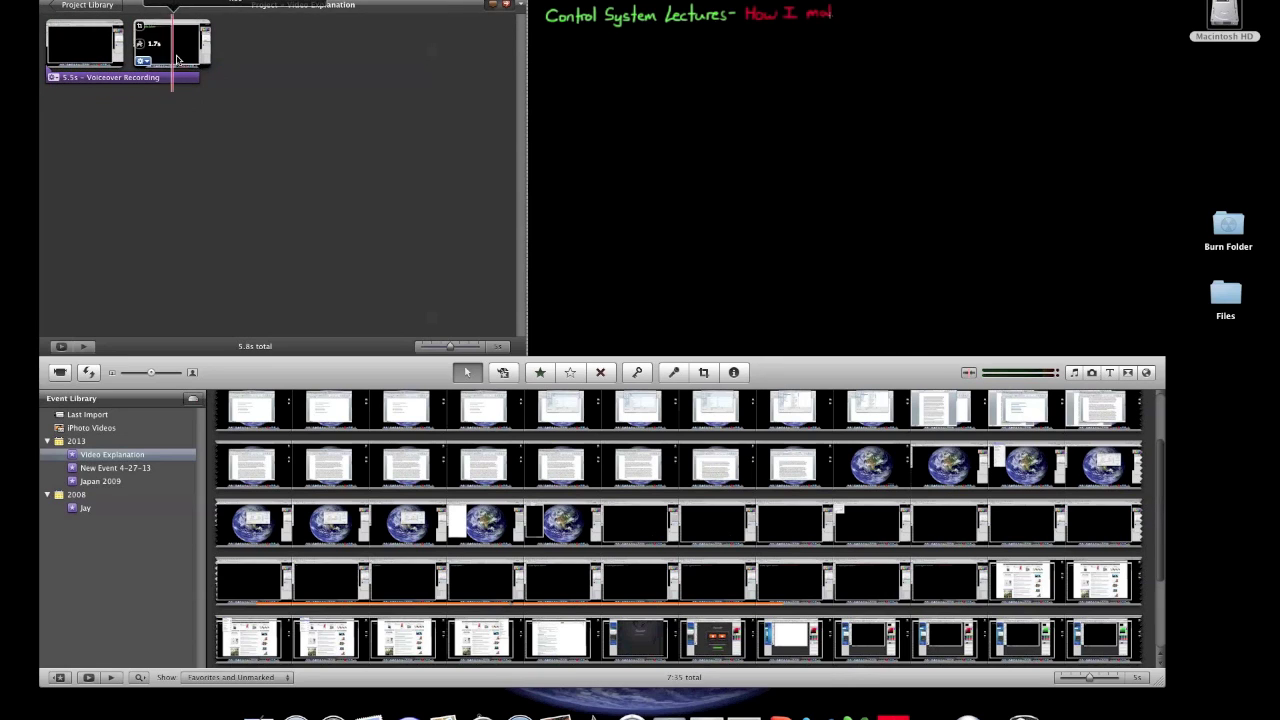
{"action": "left_click", "coordinate": [215, 0]}
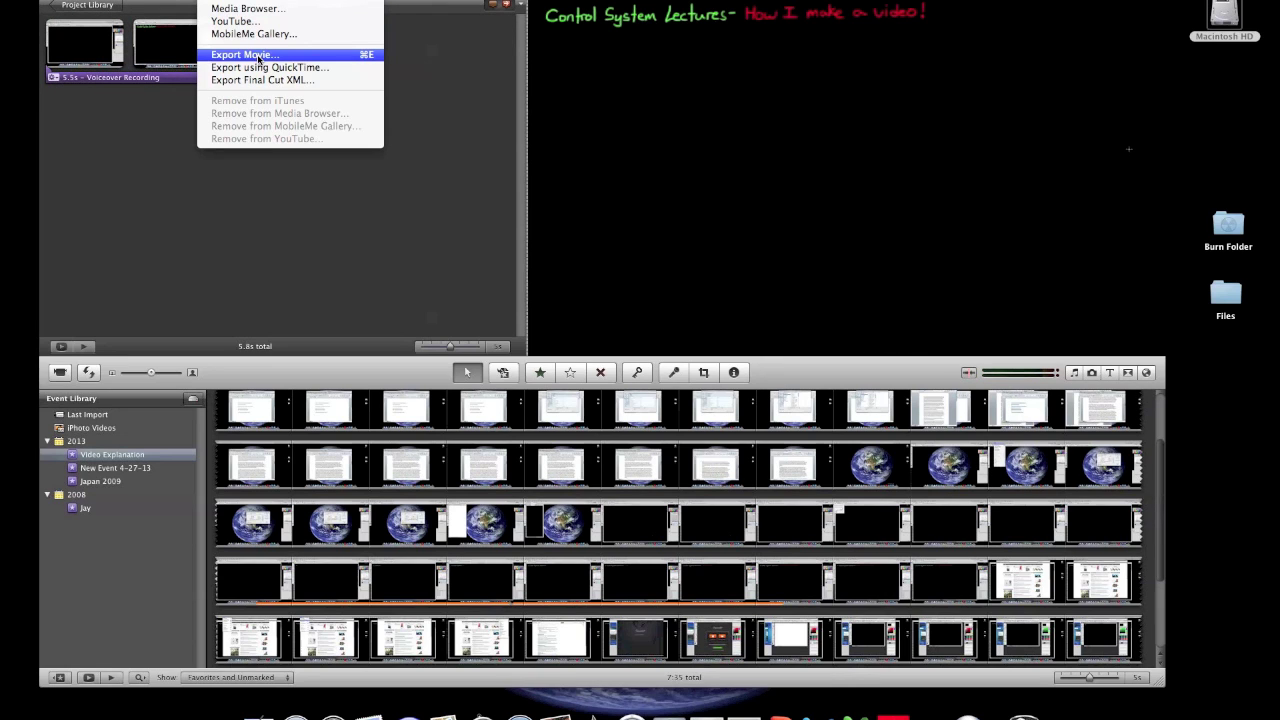